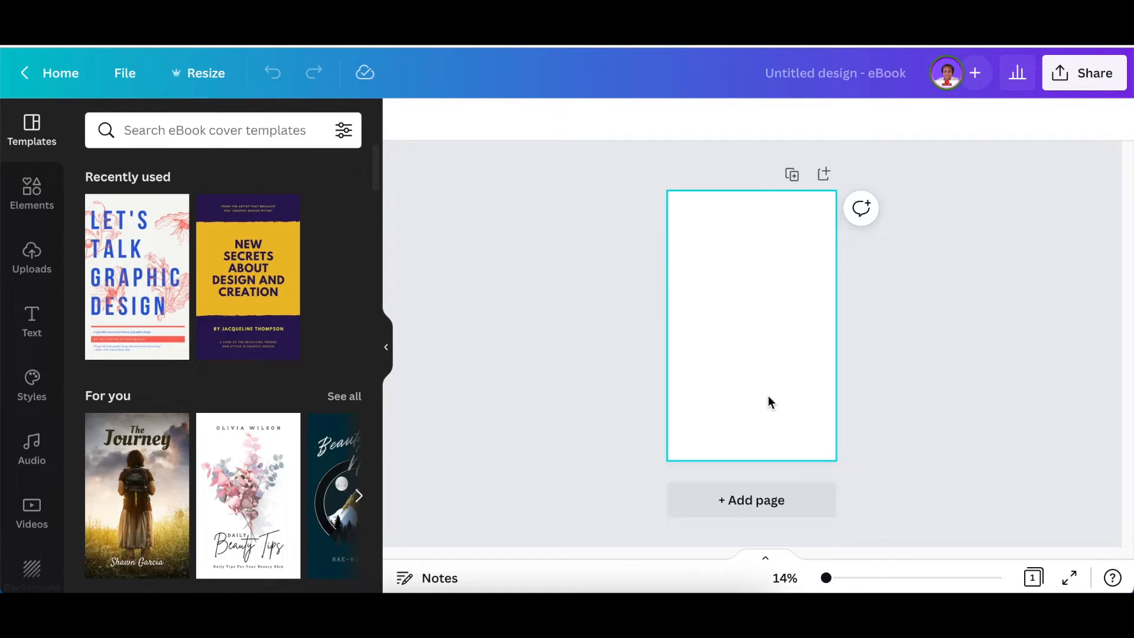
- Change the blank cover page's background colour to teal
{"action": "left_click_drag", "start_coordinate": [826, 579], "coordinate": [829, 578]}
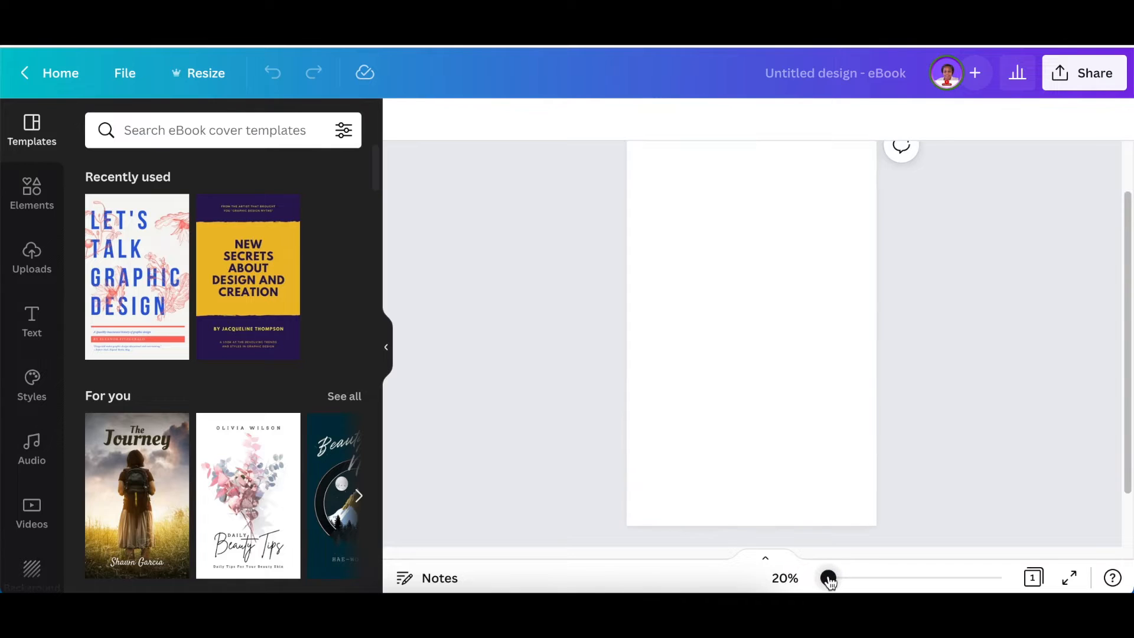
{"action": "scroll", "coordinate": [884, 434], "scroll_direction": "down", "scroll_amount": 1}
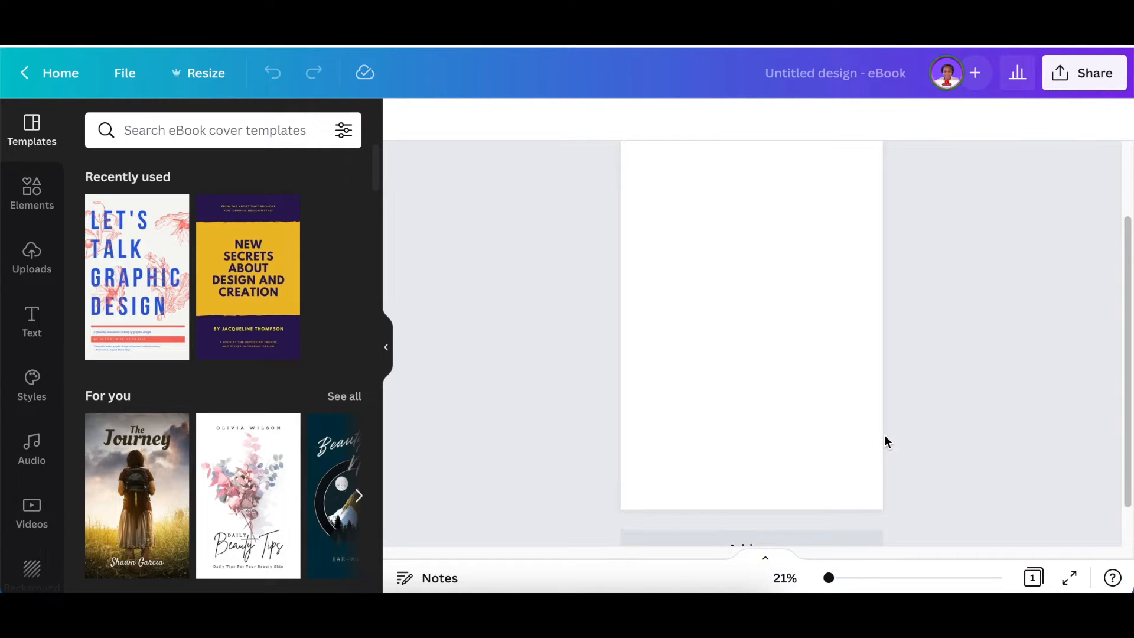
{"action": "scroll", "coordinate": [884, 434], "scroll_direction": "up", "scroll_amount": 1}
{"action": "scroll", "coordinate": [745, 336], "scroll_direction": "up", "scroll_amount": 1}
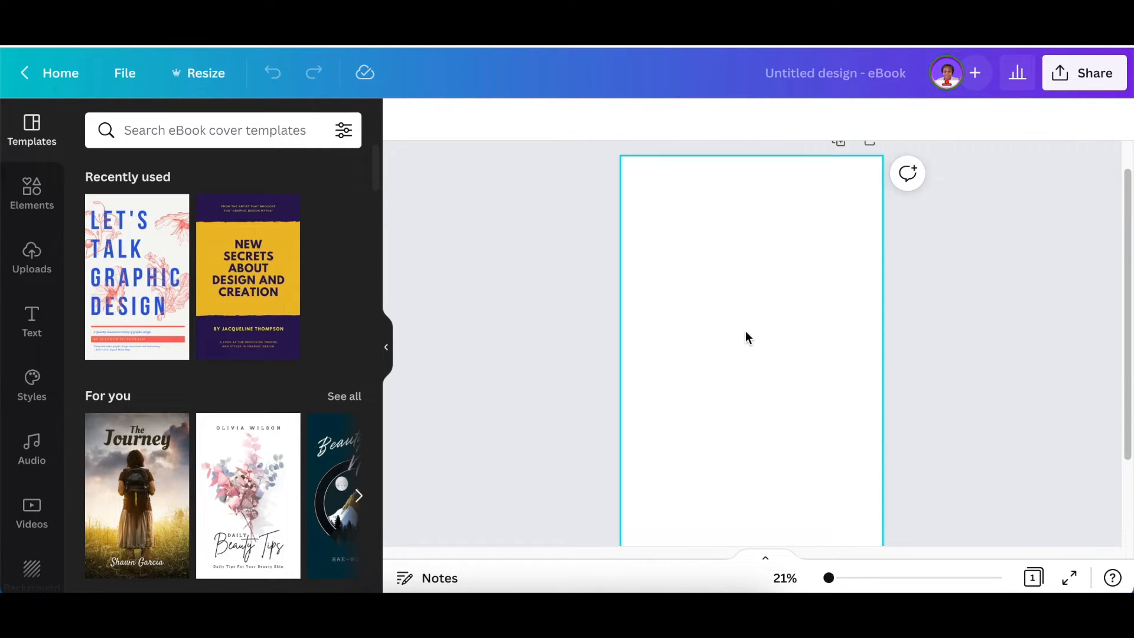
{"action": "left_click", "coordinate": [743, 339]}
{"action": "left_click", "coordinate": [403, 121]}
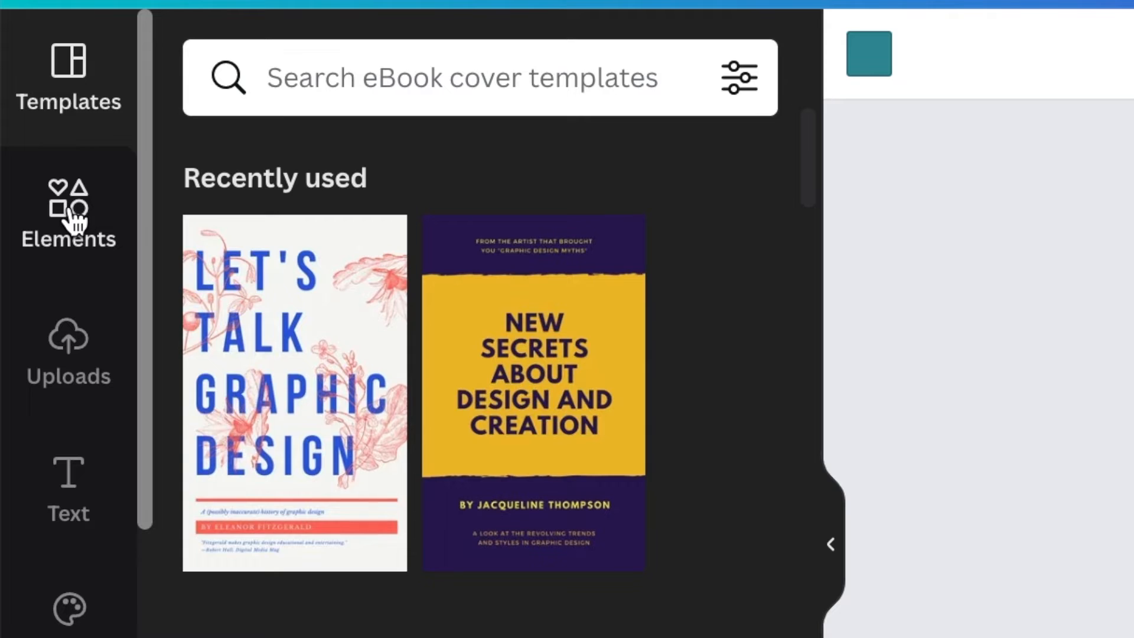
- Add an upright triangle photo frame from the Frame elements, shrink it and place it near the page's left edge at mid-height
{"action": "left_click", "coordinate": [74, 219]}
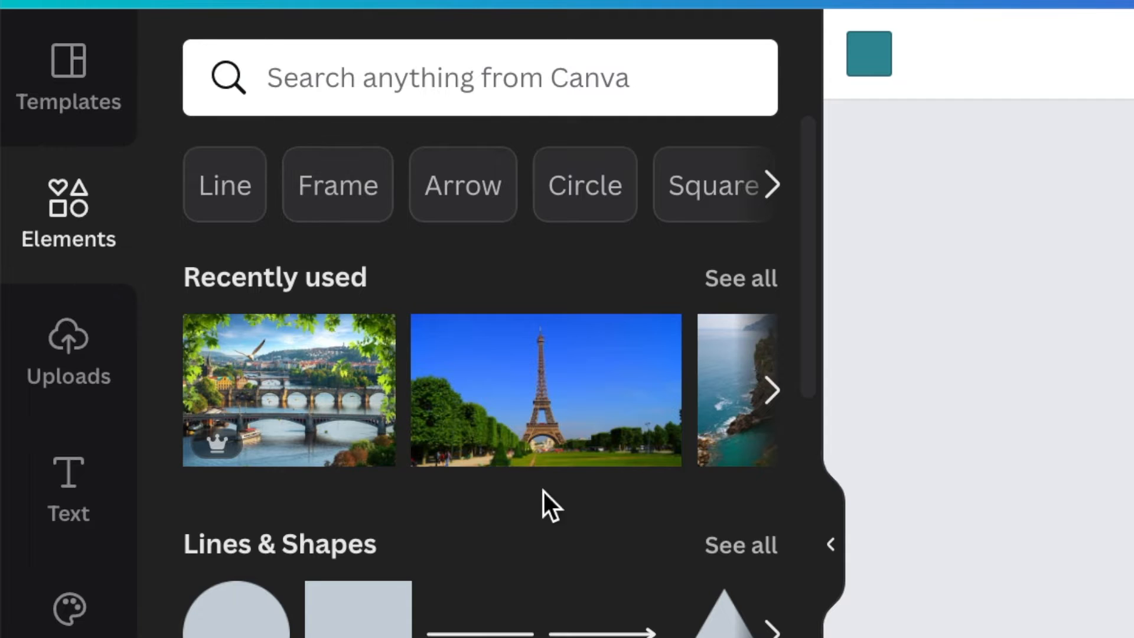
{"action": "left_click", "coordinate": [342, 184]}
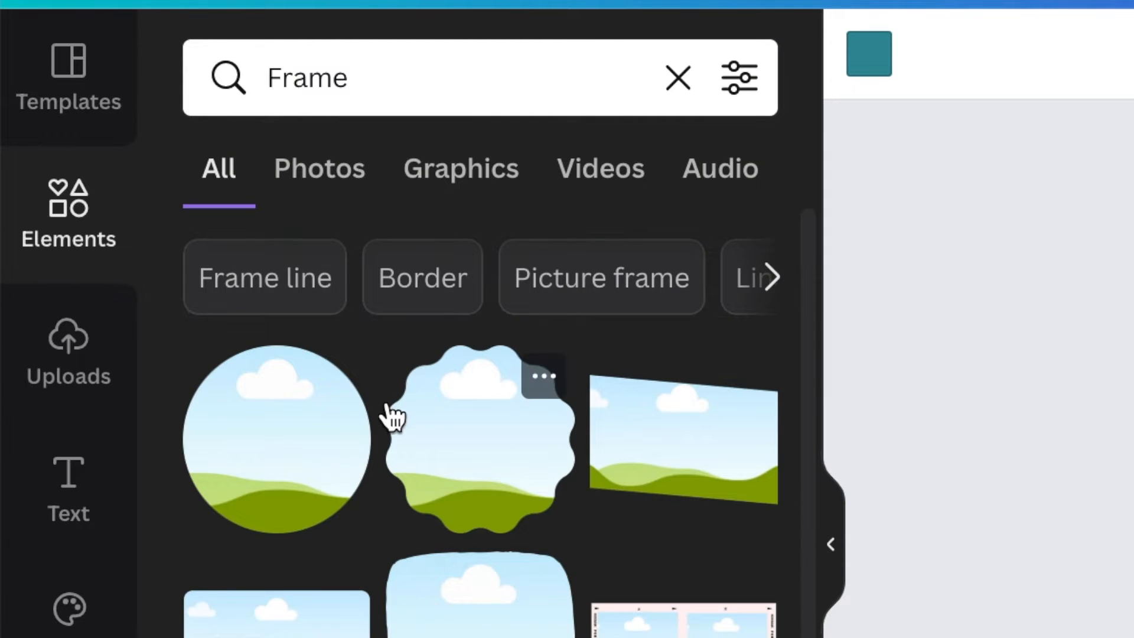
{"action": "scroll", "coordinate": [393, 413], "scroll_direction": "down", "scroll_amount": 5}
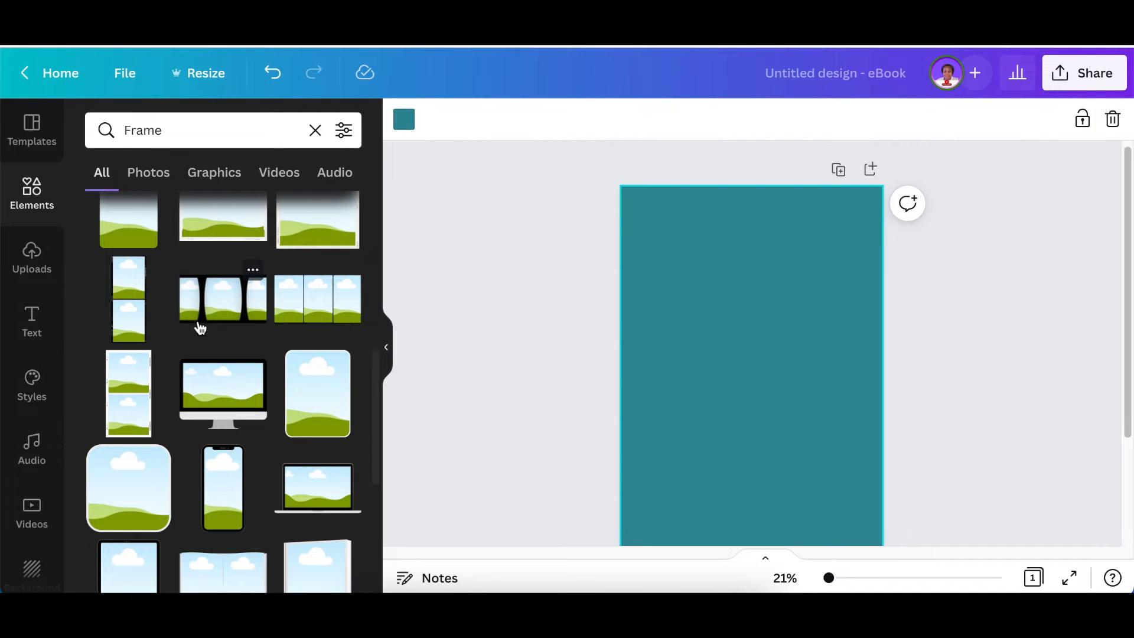
{"action": "scroll", "coordinate": [199, 328], "scroll_direction": "down", "scroll_amount": 5}
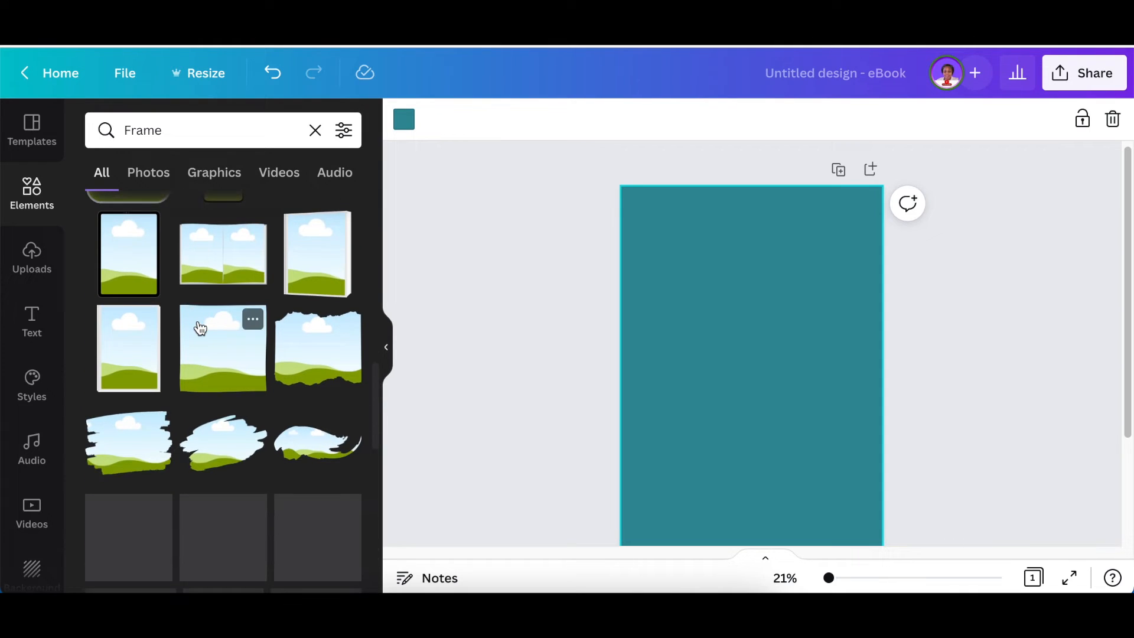
{"action": "scroll", "coordinate": [198, 326], "scroll_direction": "down", "scroll_amount": 2}
{"action": "scroll", "coordinate": [197, 324], "scroll_direction": "down", "scroll_amount": 5}
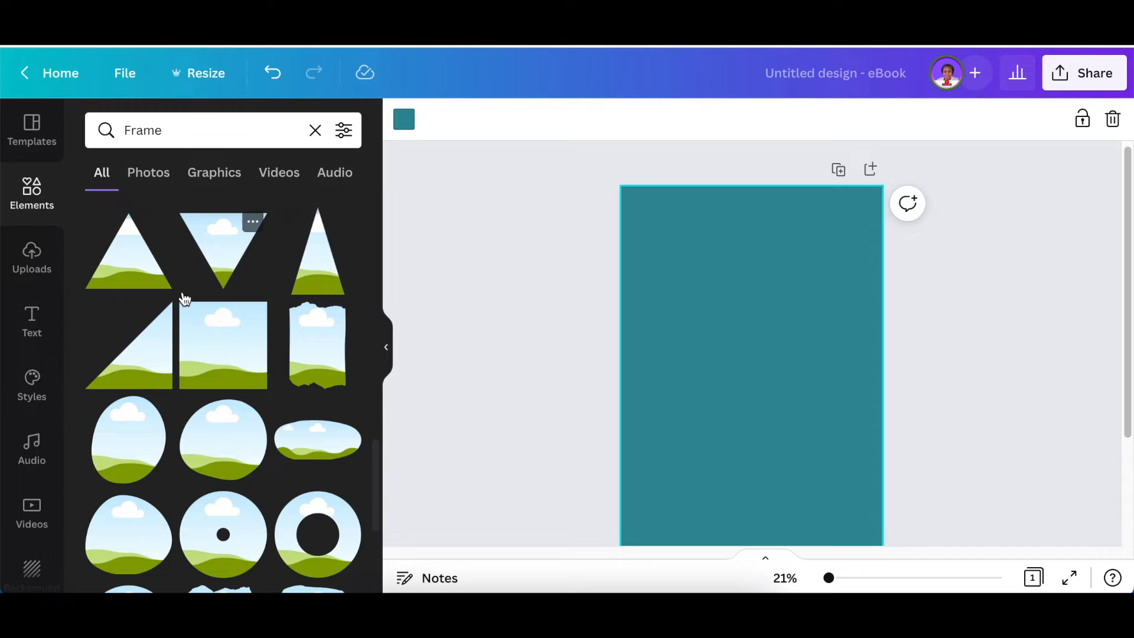
{"action": "scroll", "coordinate": [180, 298], "scroll_direction": "up", "scroll_amount": 2}
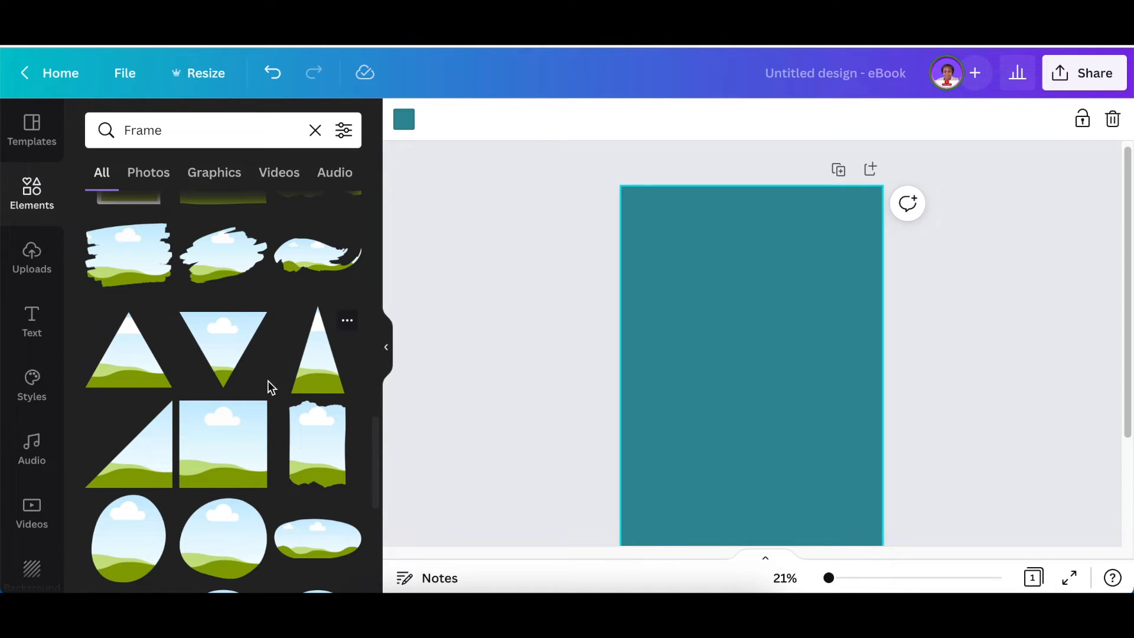
{"action": "left_click", "coordinate": [132, 341]}
{"action": "left_click_drag", "start_coordinate": [819, 451], "coordinate": [782, 453]}
{"action": "left_click_drag", "start_coordinate": [749, 402], "coordinate": [700, 402]}
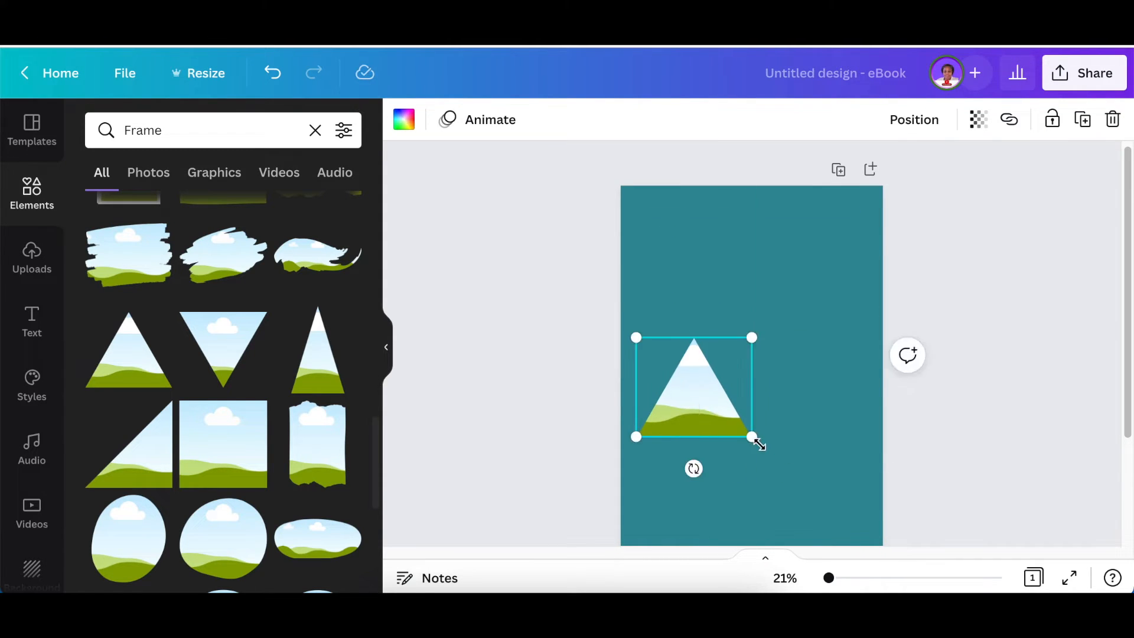
{"action": "left_click_drag", "start_coordinate": [751, 437], "coordinate": [734, 421]}
{"action": "left_click_drag", "start_coordinate": [695, 406], "coordinate": [693, 419]}
- Duplicate the triangle frame and place the copy level with the original near the page's right edge
{"action": "scroll", "coordinate": [718, 427], "scroll_direction": "down", "scroll_amount": 2}
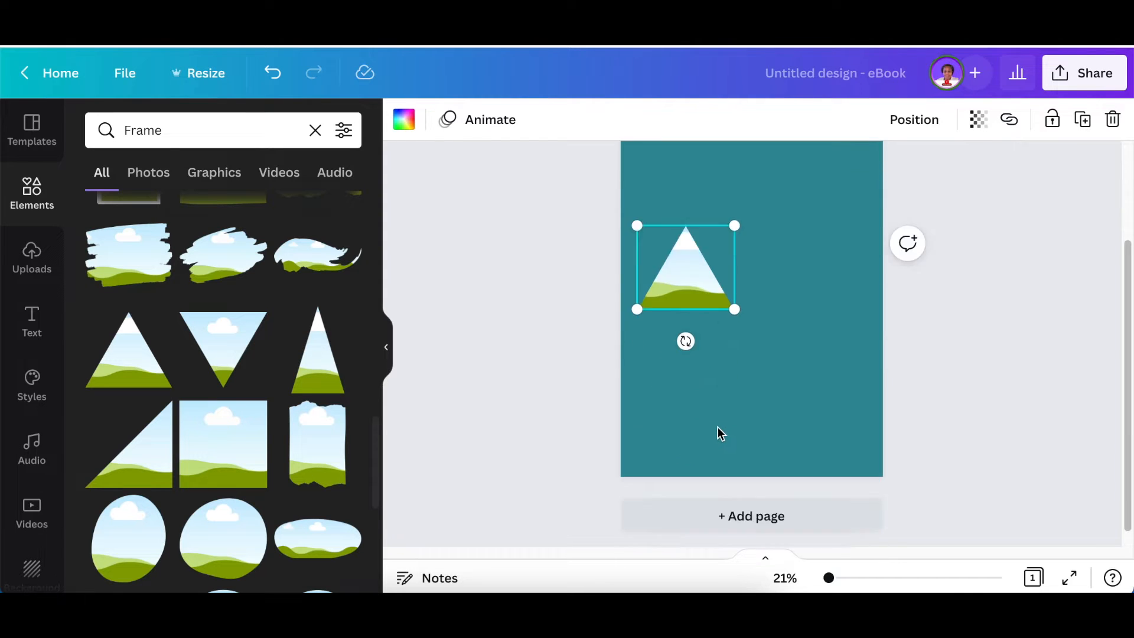
{"action": "key", "text": "ctrl+c"}
{"action": "key", "text": "ctrl+v"}
{"action": "left_click_drag", "start_coordinate": [683, 376], "coordinate": [819, 363]}
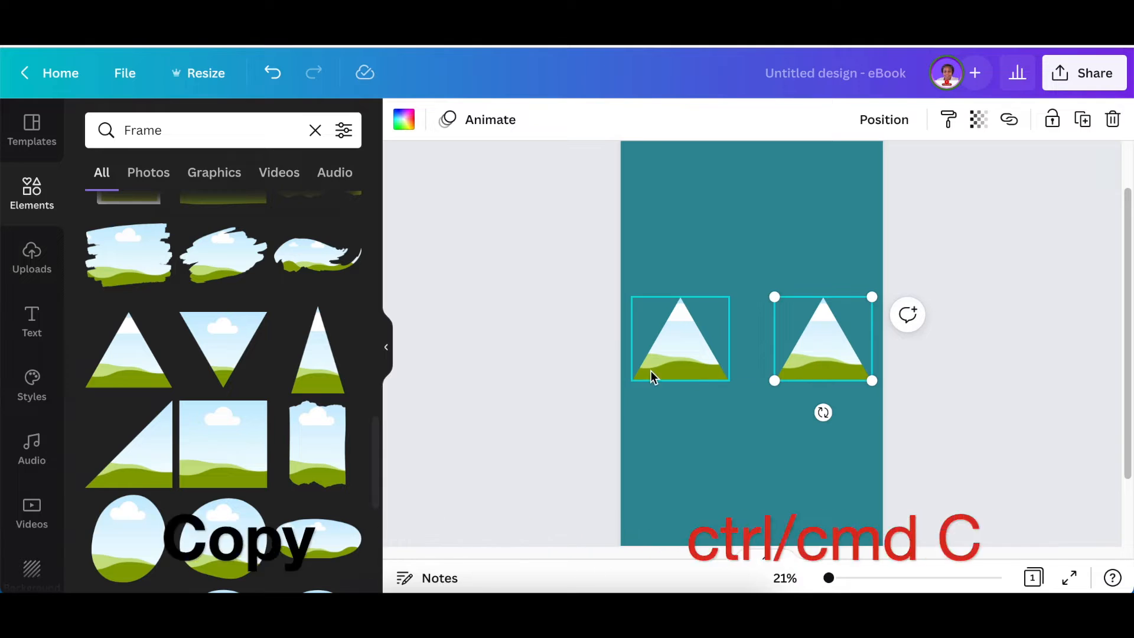
- Add an inverted triangle frame, shrink it and centre it between the two upright triangles with their tops level
{"action": "left_click", "coordinate": [214, 349]}
{"action": "left_click_drag", "start_coordinate": [818, 281], "coordinate": [791, 311]}
{"action": "left_click_drag", "start_coordinate": [739, 347], "coordinate": [752, 336]}
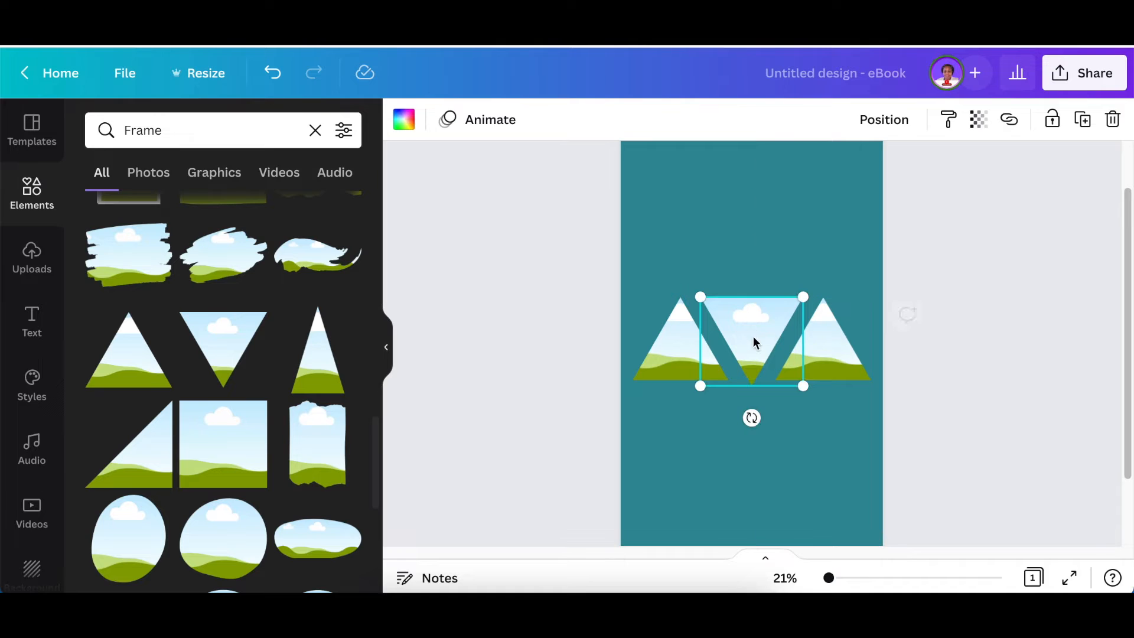
- Select all three triangle frames and view their alignment and spacing options
{"action": "left_click_drag", "start_coordinate": [570, 339], "coordinate": [874, 329]}
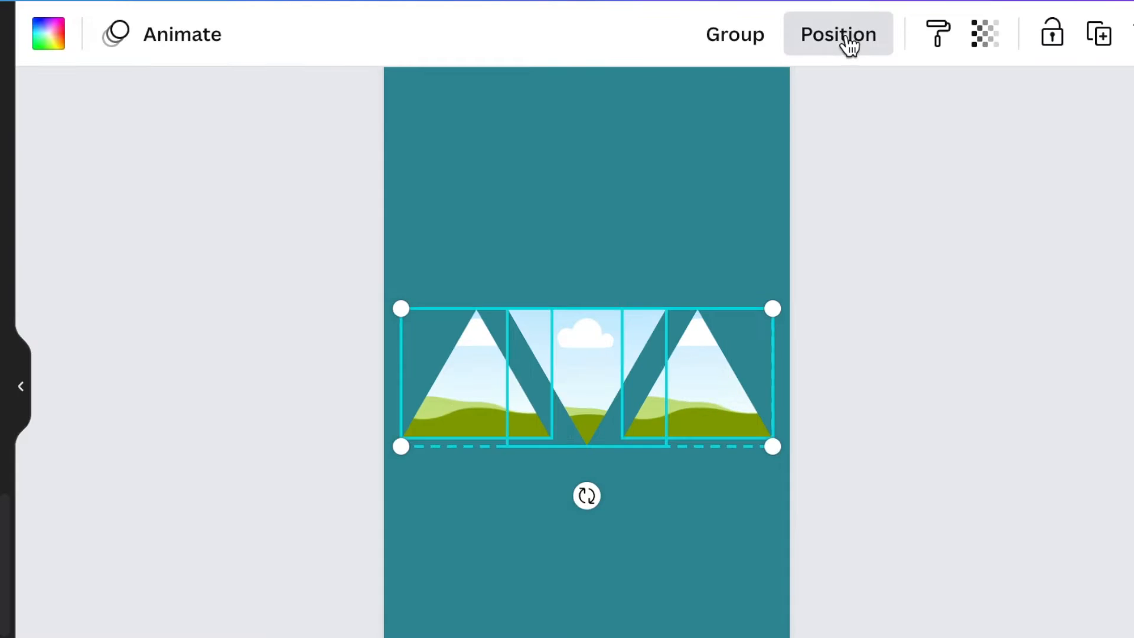
{"action": "left_click", "coordinate": [921, 128]}
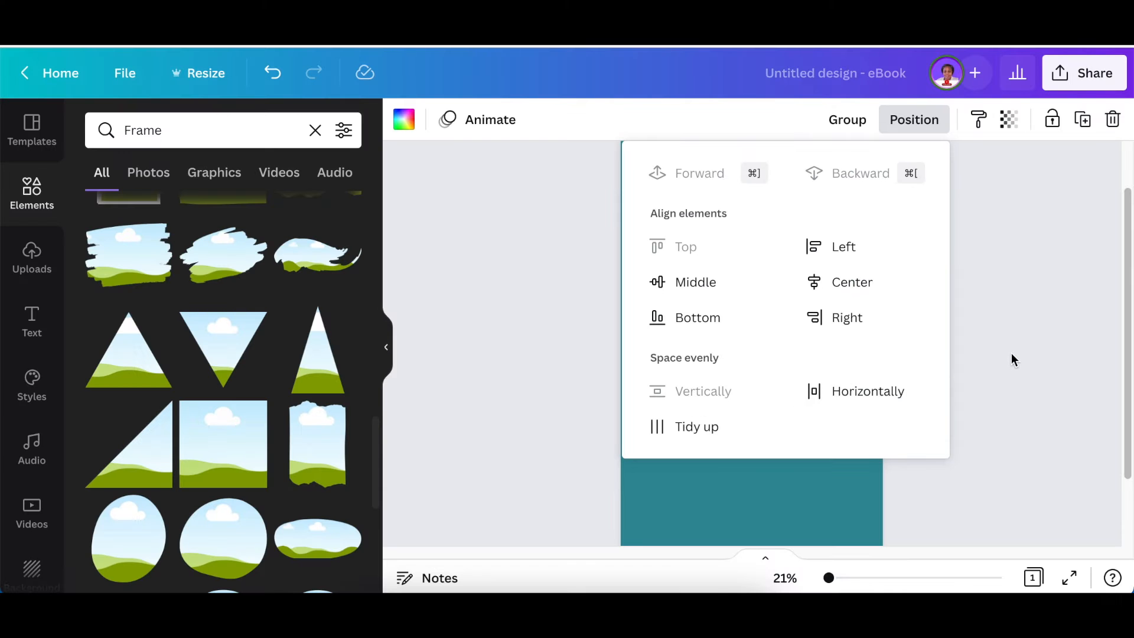
{"action": "left_click", "coordinate": [988, 395]}
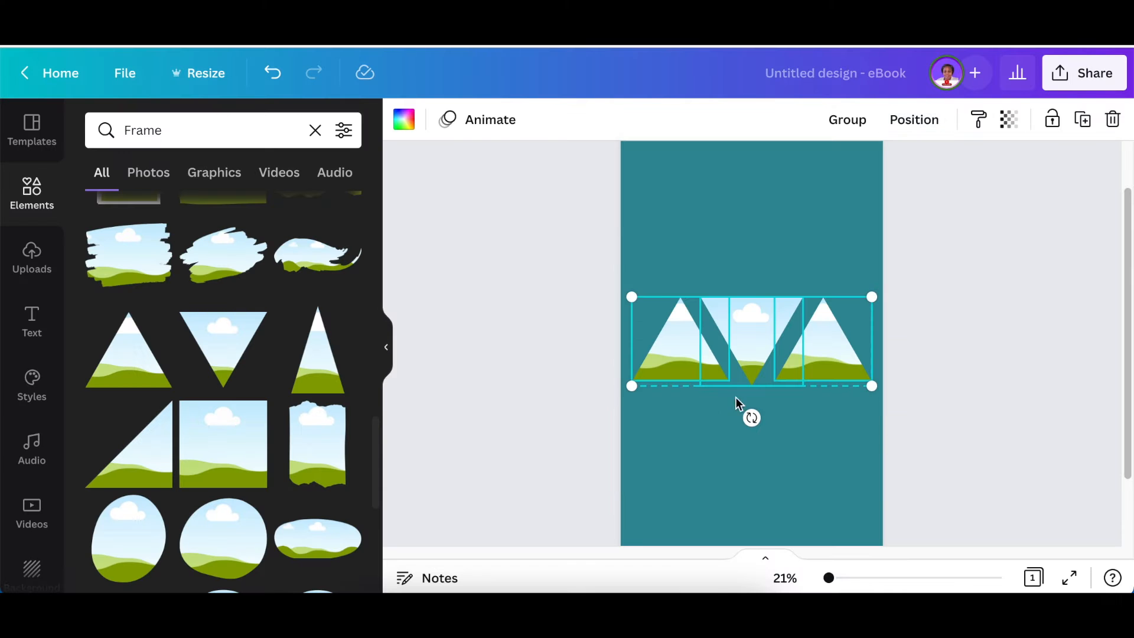
- Enlarge the two upright triangle frames to match the inverted one's height and move them closer to it with even gaps
{"action": "left_click", "coordinate": [826, 427]}
{"action": "left_click", "coordinate": [709, 360]}
{"action": "left_click_drag", "start_coordinate": [737, 380], "coordinate": [762, 385]}
{"action": "left_click", "coordinate": [795, 371]}
{"action": "left_click", "coordinate": [586, 348]}
{"action": "left_click", "coordinate": [550, 364]}
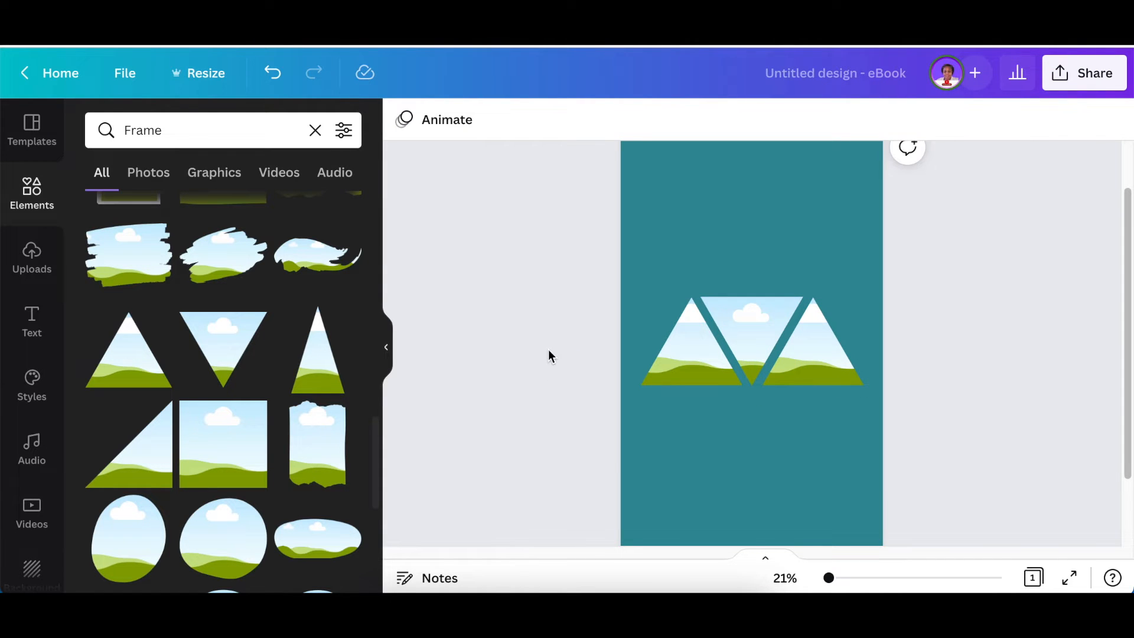
- Add a circle photo frame, shrink it and place it in the page's lower-left corner
{"action": "scroll", "coordinate": [931, 330], "scroll_direction": "down", "scroll_amount": 1}
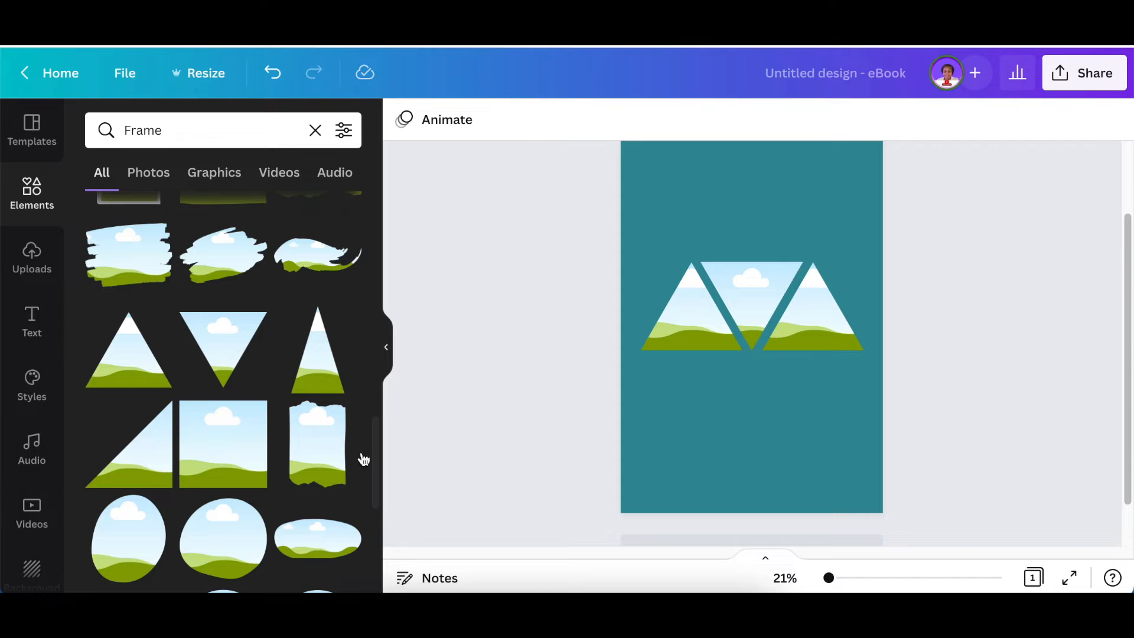
{"action": "scroll", "coordinate": [242, 418], "scroll_direction": "down", "scroll_amount": 1}
{"action": "scroll", "coordinate": [240, 413], "scroll_direction": "down", "scroll_amount": 5}
{"action": "scroll", "coordinate": [239, 413], "scroll_direction": "up", "scroll_amount": 5}
{"action": "scroll", "coordinate": [239, 423], "scroll_direction": "up", "scroll_amount": 10}
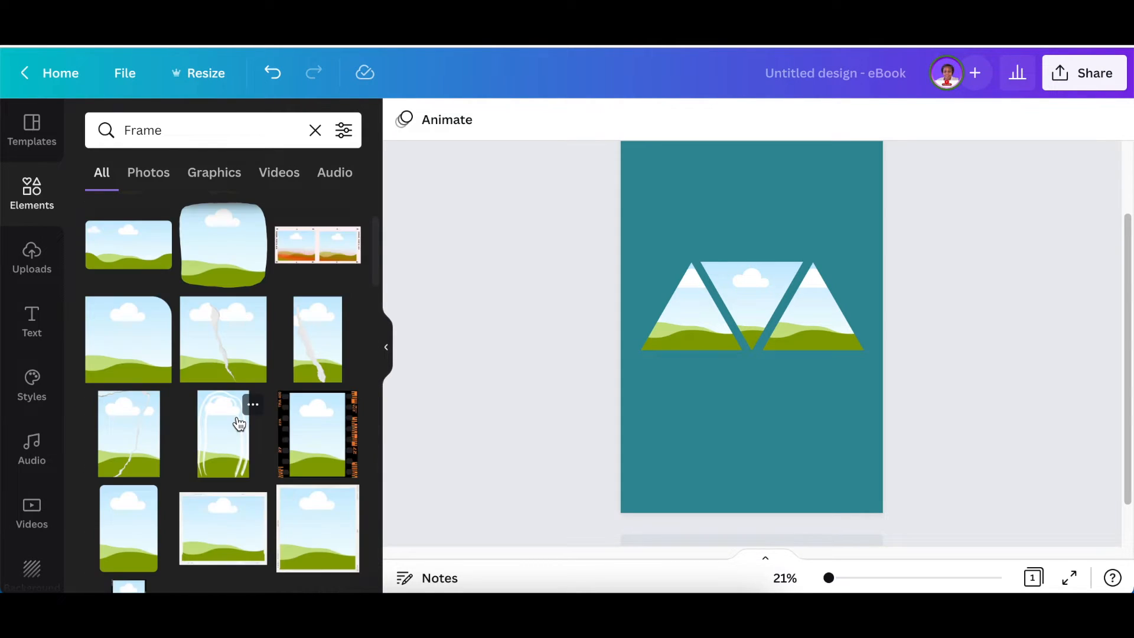
{"action": "left_click", "coordinate": [128, 298]}
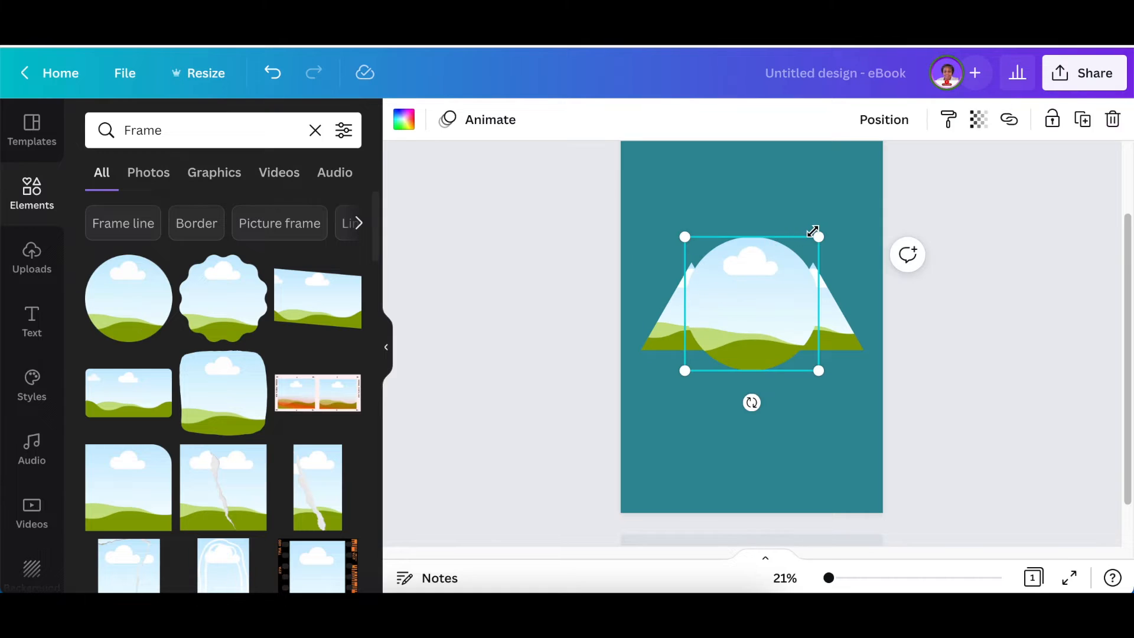
{"action": "left_click_drag", "start_coordinate": [807, 239], "coordinate": [671, 472]}
{"action": "left_click", "coordinate": [562, 307]}
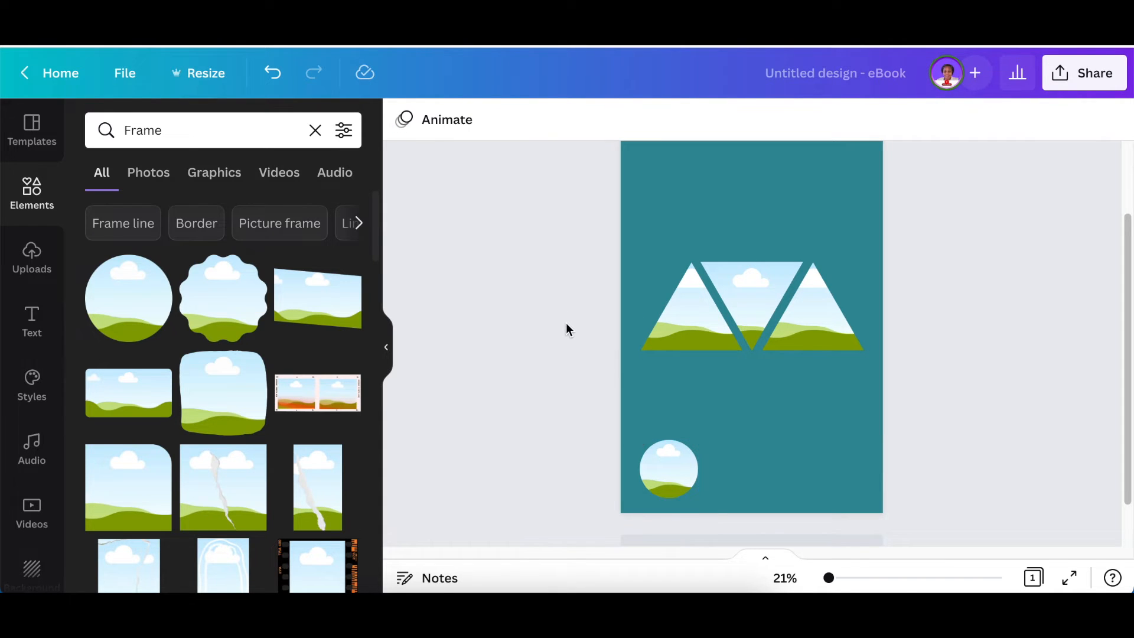
- Clear the Frame search and fill the left triangle frame with the recently used Eiffel Tower photo
{"action": "scroll", "coordinate": [565, 322], "scroll_direction": "up", "scroll_amount": 1}
{"action": "scroll", "coordinate": [566, 323], "scroll_direction": "up", "scroll_amount": 2}
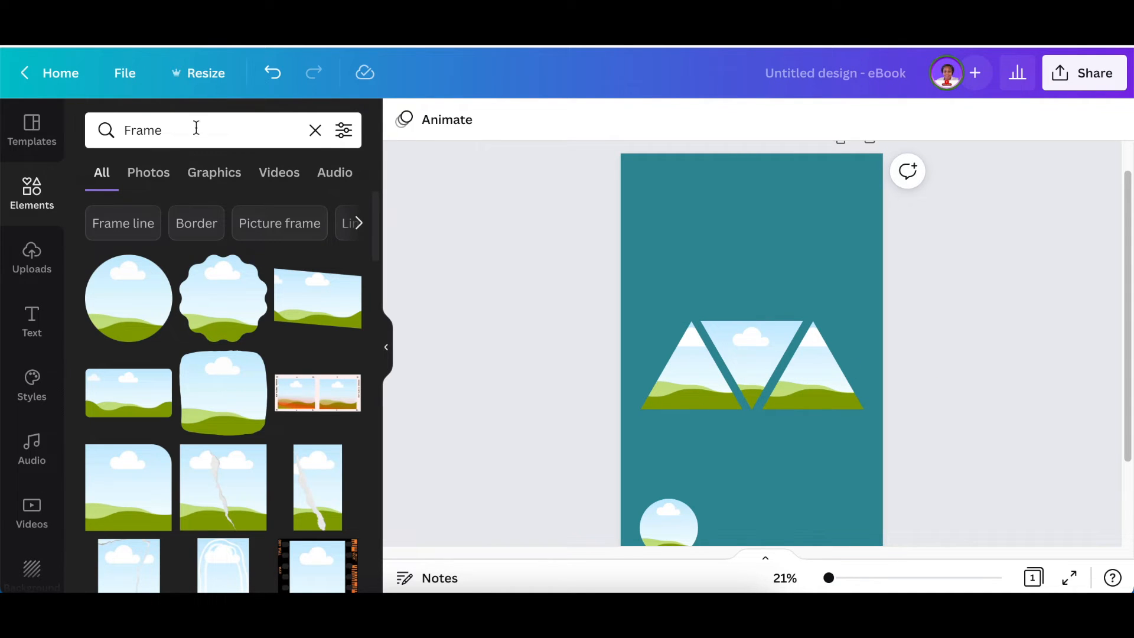
{"action": "left_click", "coordinate": [315, 130]}
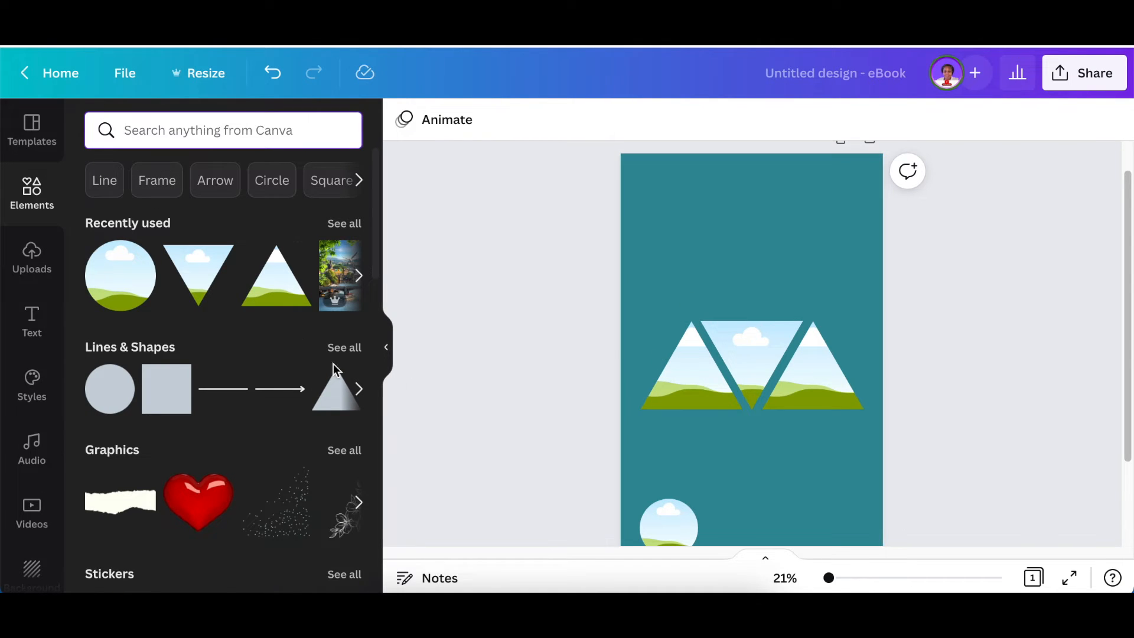
{"action": "left_click", "coordinate": [359, 278]}
{"action": "left_click", "coordinate": [359, 277]}
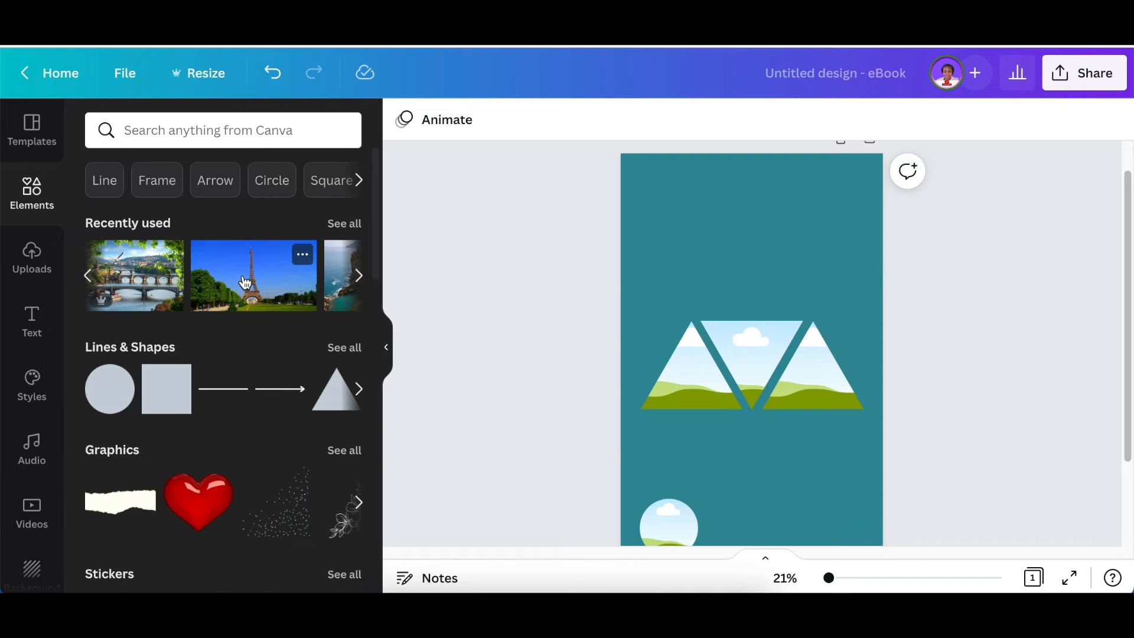
{"action": "left_click_drag", "start_coordinate": [289, 293], "coordinate": [682, 360]}
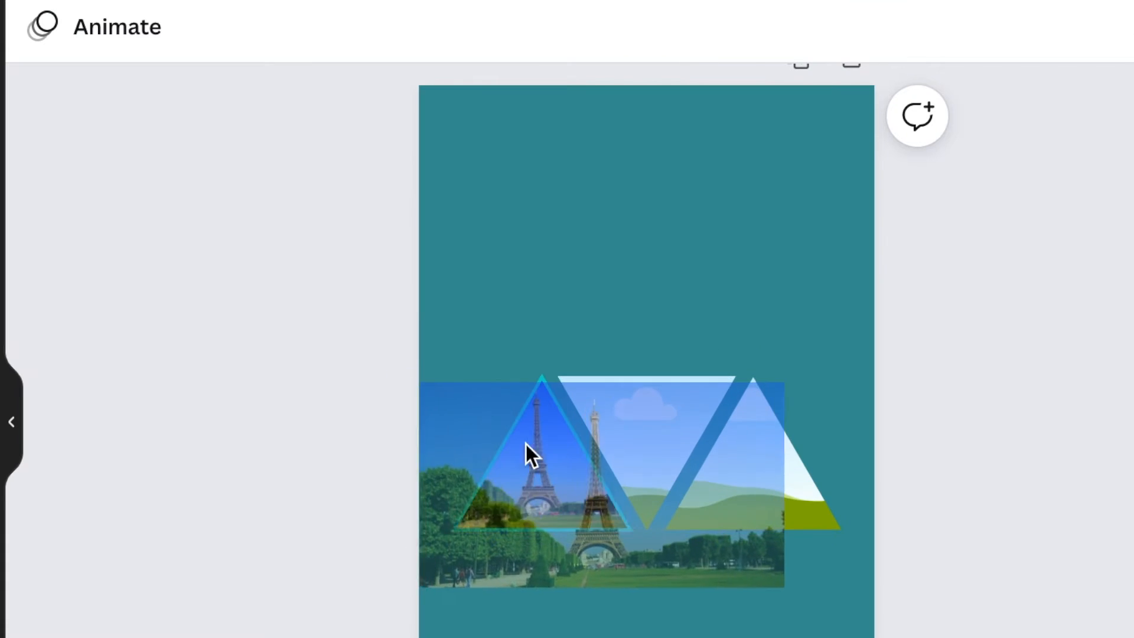
{"action": "mouse_move", "coordinate": [525, 444]}
{"action": "left_mouse_down"}
{"action": "mouse_move", "coordinate": [453, 436]}
{"action": "mouse_move", "coordinate": [534, 448]}
{"action": "left_mouse_up"}
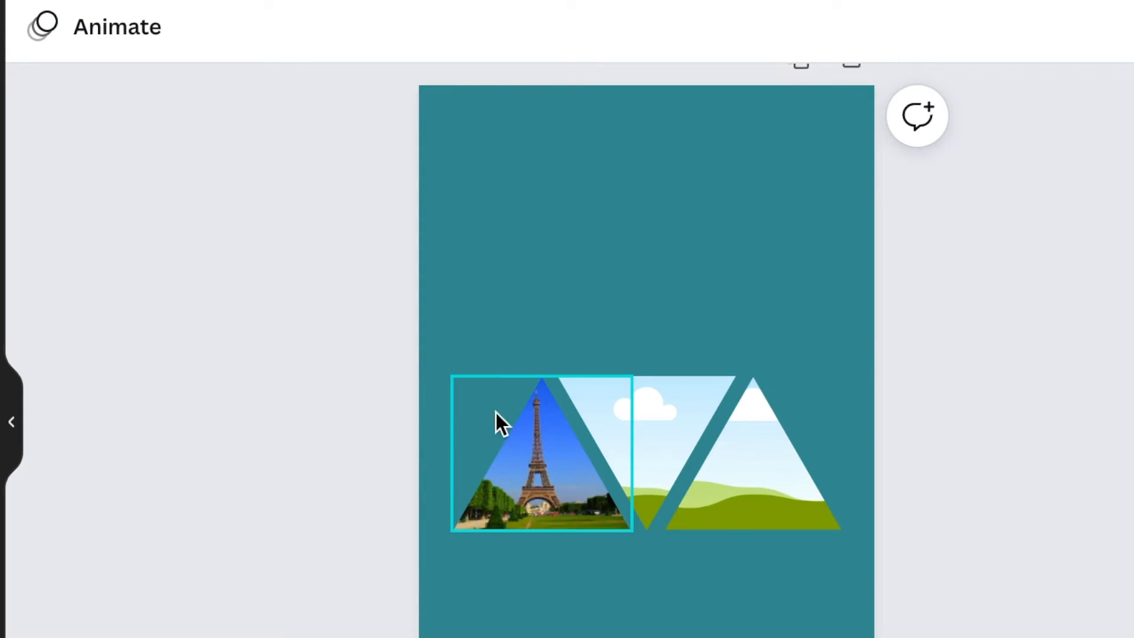
- Adjust the crop of the Eiffel Tower photo inside its triangle frame and apply it
{"action": "left_click", "coordinate": [530, 484]}
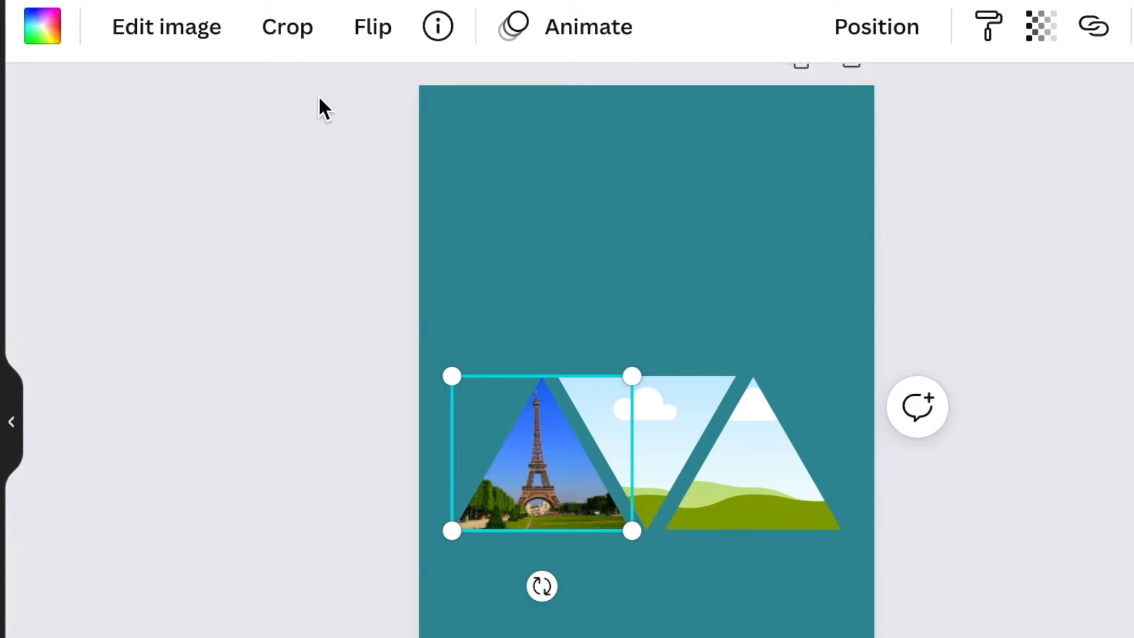
{"action": "left_click", "coordinate": [285, 28]}
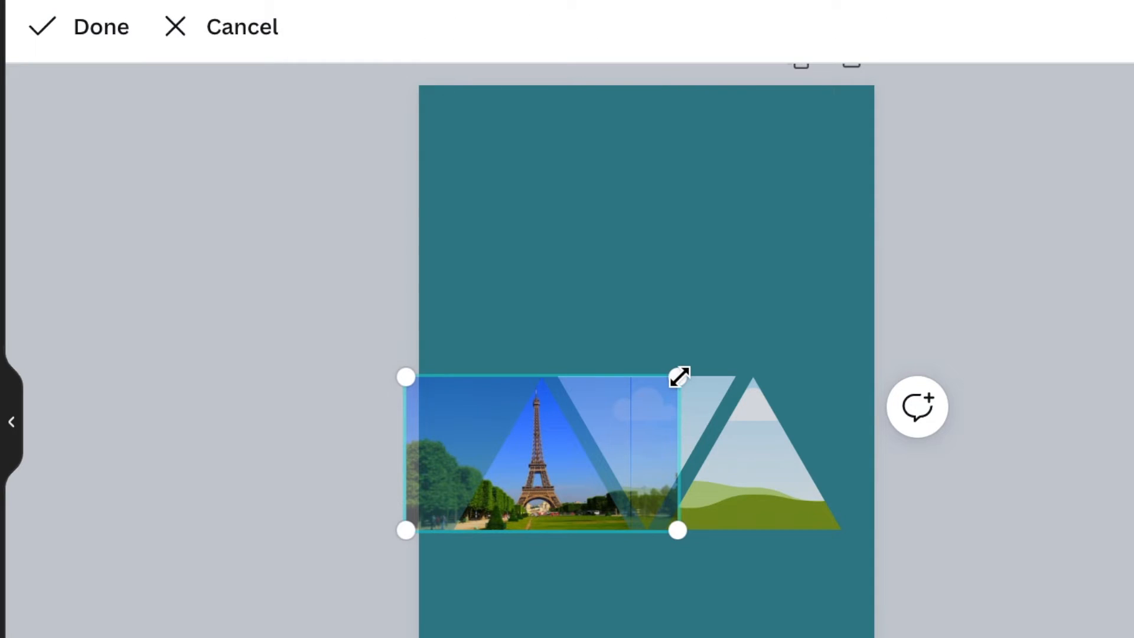
{"action": "mouse_move", "coordinate": [679, 376]}
{"action": "left_mouse_down"}
{"action": "mouse_move", "coordinate": [766, 301]}
{"action": "mouse_move", "coordinate": [933, 225]}
{"action": "mouse_move", "coordinate": [685, 373]}
{"action": "mouse_move", "coordinate": [813, 309]}
{"action": "mouse_move", "coordinate": [680, 376]}
{"action": "left_mouse_up"}
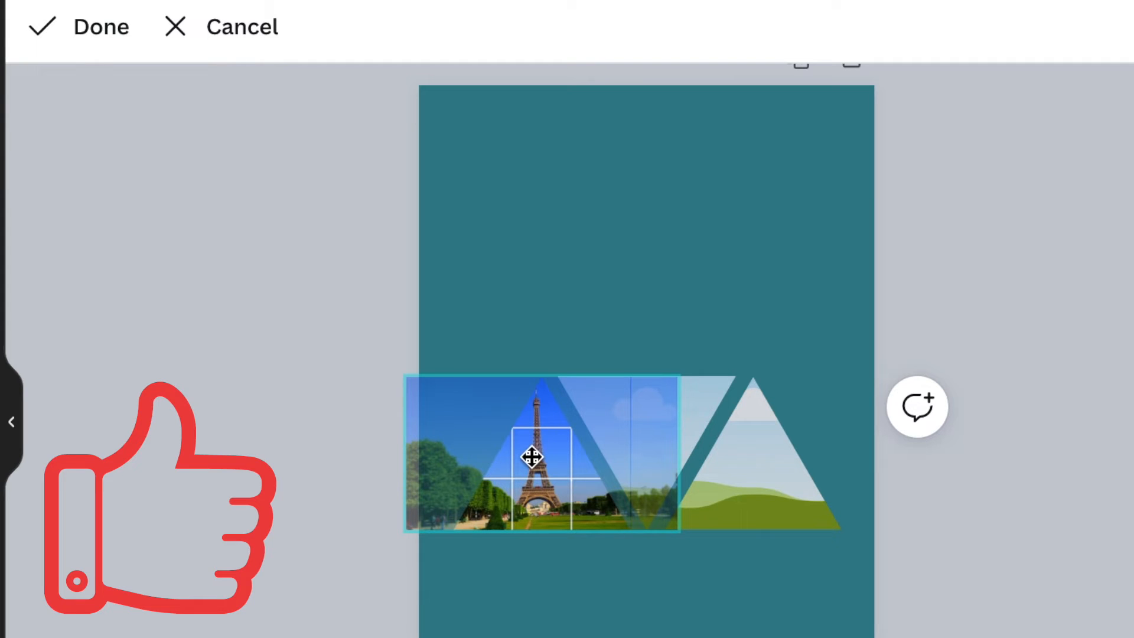
{"action": "left_click", "coordinate": [83, 33]}
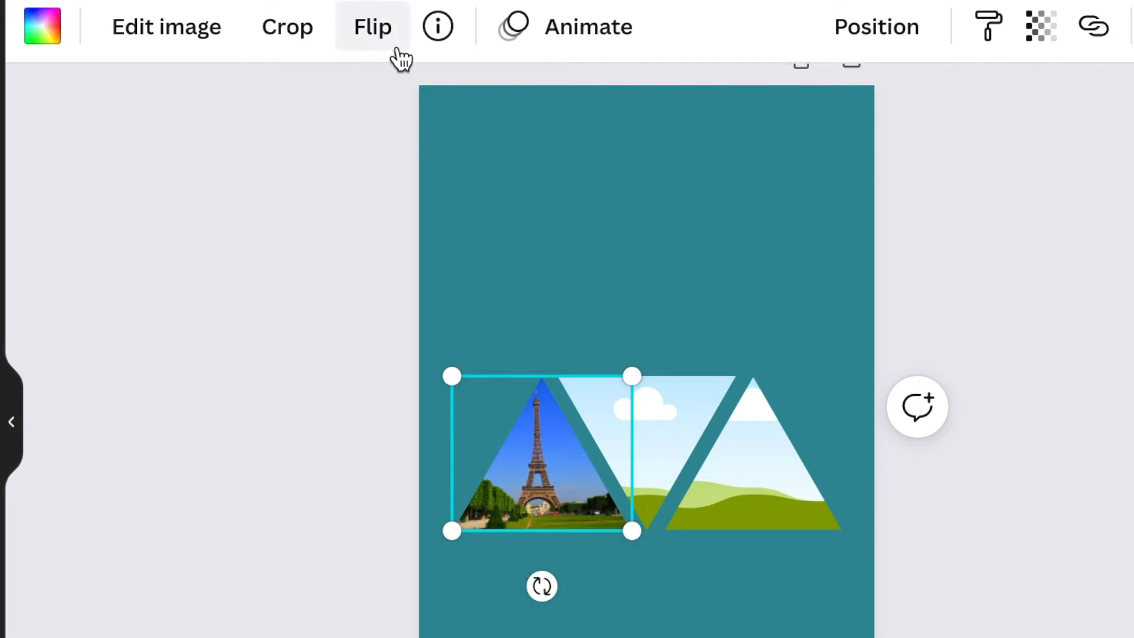
{"action": "left_click", "coordinate": [340, 494]}
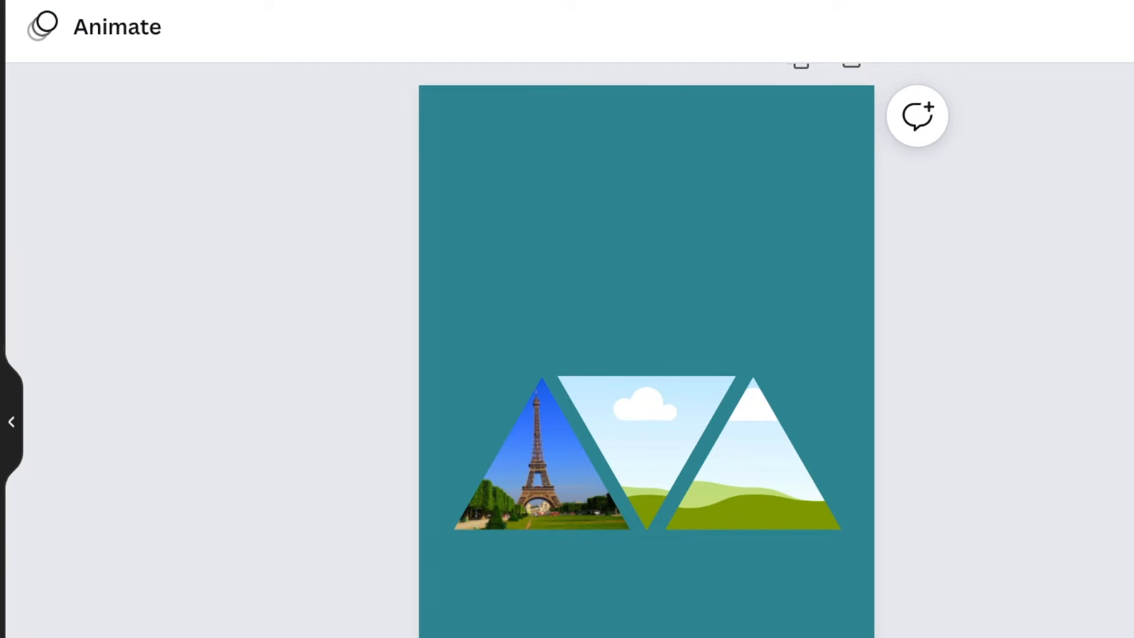
- Fill the inverted triangle frame with the coastal village photo and the right triangle frame with the canal boat photo
{"action": "left_click_drag", "start_coordinate": [4, 366], "coordinate": [620, 406]}
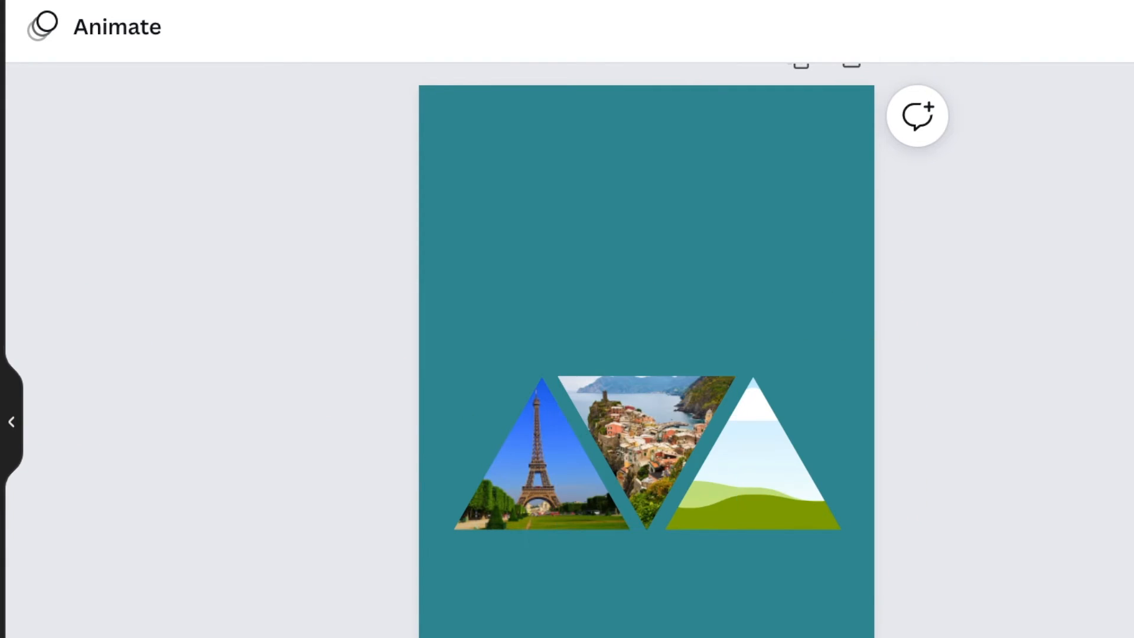
{"action": "left_click_drag", "start_coordinate": [6, 361], "coordinate": [724, 466]}
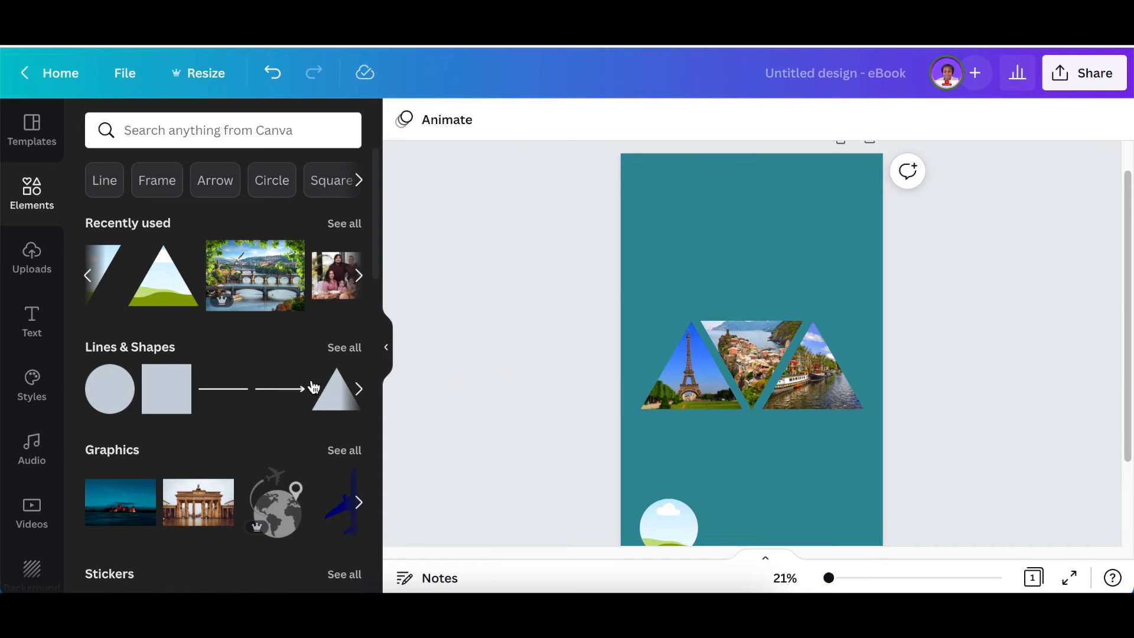
- Fill the circle frame with the uploaded photo of the woman at a laptop and shrink the frame slightly
{"action": "left_click", "coordinate": [33, 256]}
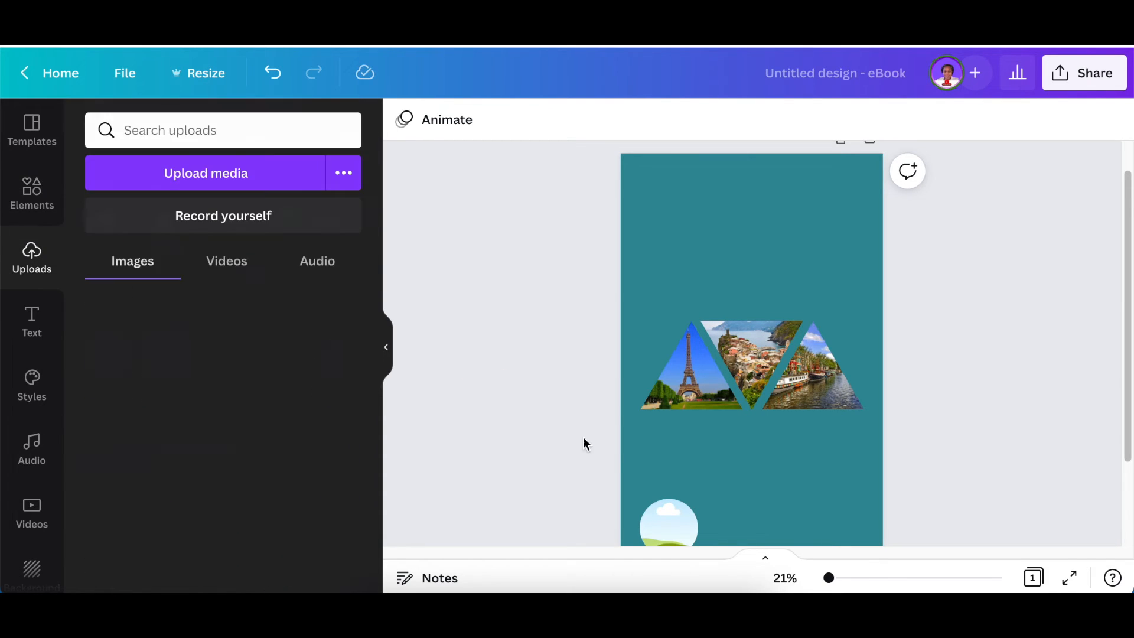
{"action": "scroll", "coordinate": [553, 425], "scroll_direction": "down", "scroll_amount": 2}
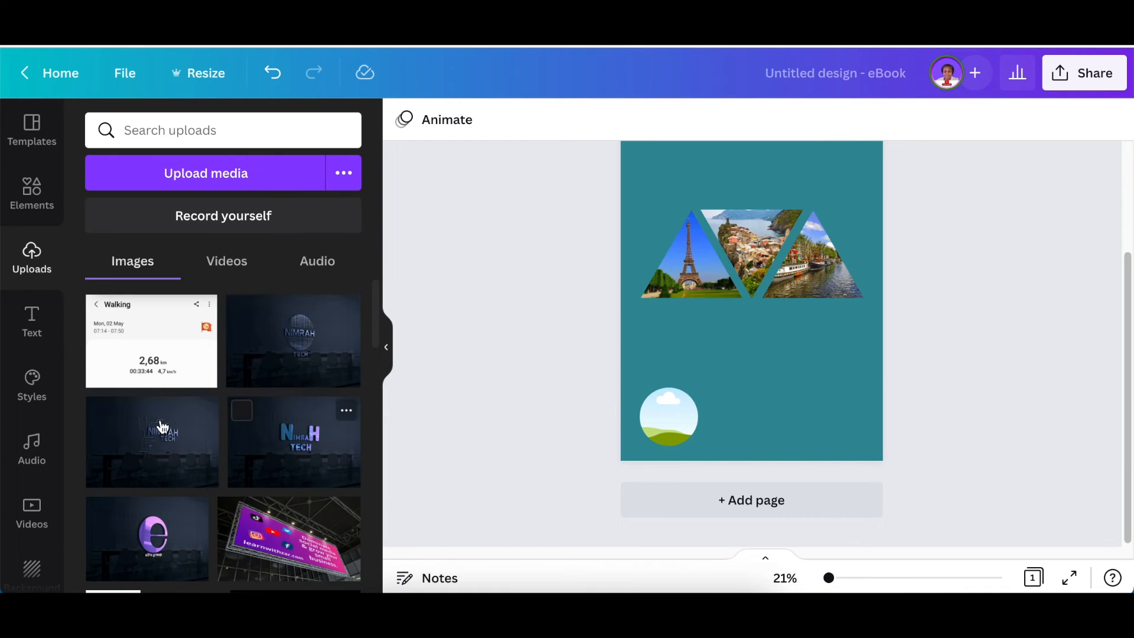
{"action": "scroll", "coordinate": [177, 437], "scroll_direction": "down", "scroll_amount": 10}
{"action": "scroll", "coordinate": [184, 432], "scroll_direction": "up", "scroll_amount": 10}
{"action": "scroll", "coordinate": [184, 434], "scroll_direction": "down", "scroll_amount": 10}
{"action": "left_click_drag", "start_coordinate": [248, 473], "coordinate": [639, 413]}
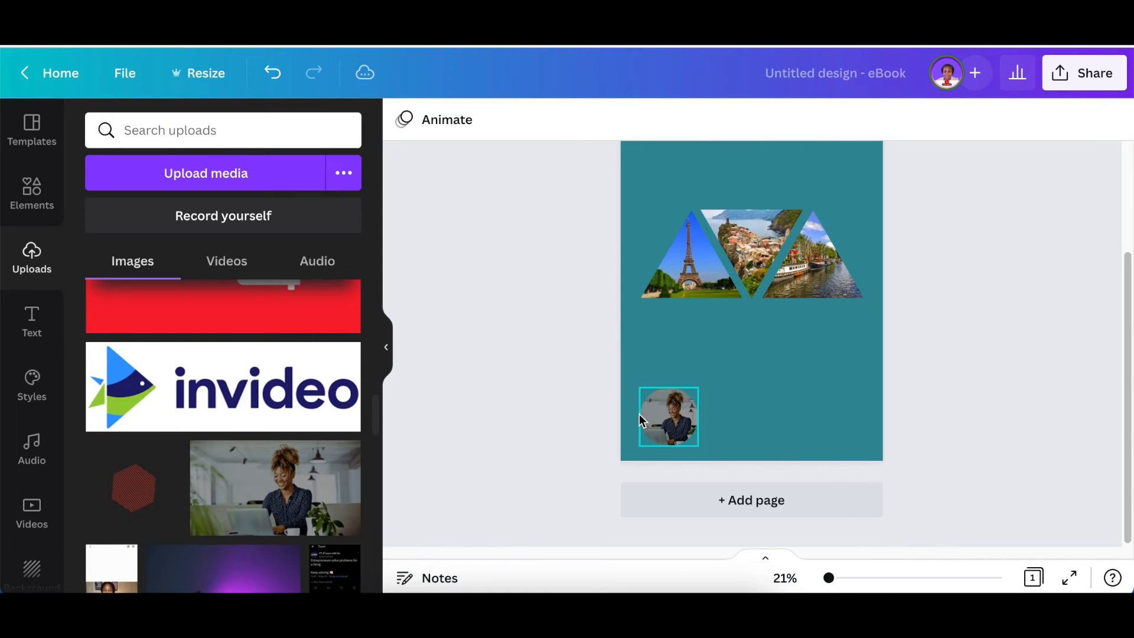
{"action": "left_click", "coordinate": [671, 421]}
{"action": "left_click_drag", "start_coordinate": [709, 382], "coordinate": [702, 389]}
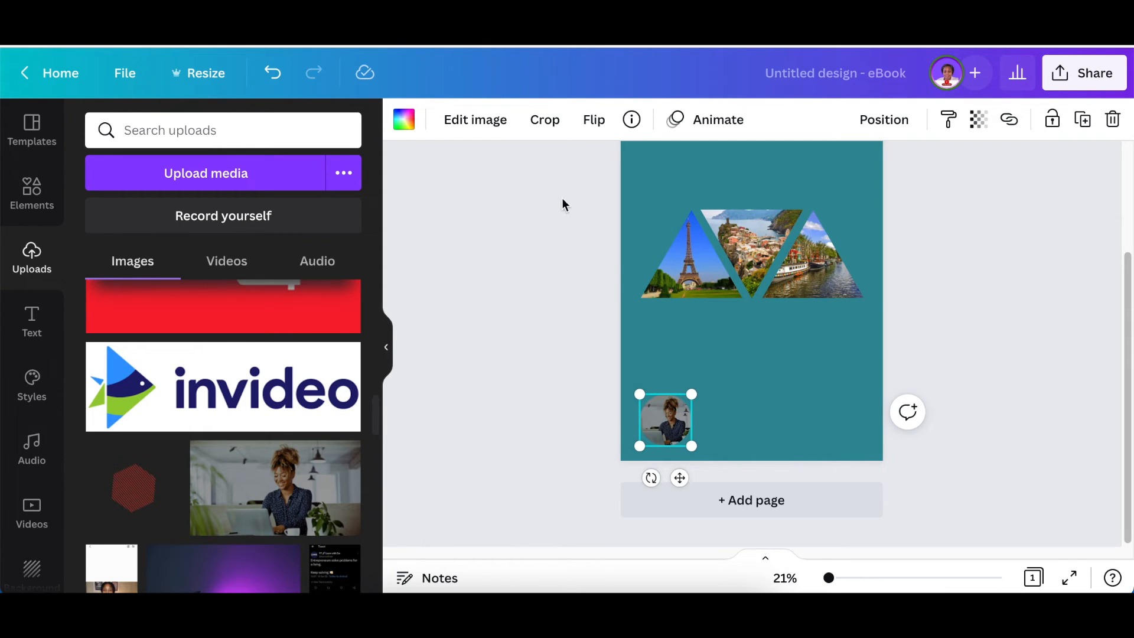
{"action": "left_click", "coordinate": [481, 129]}
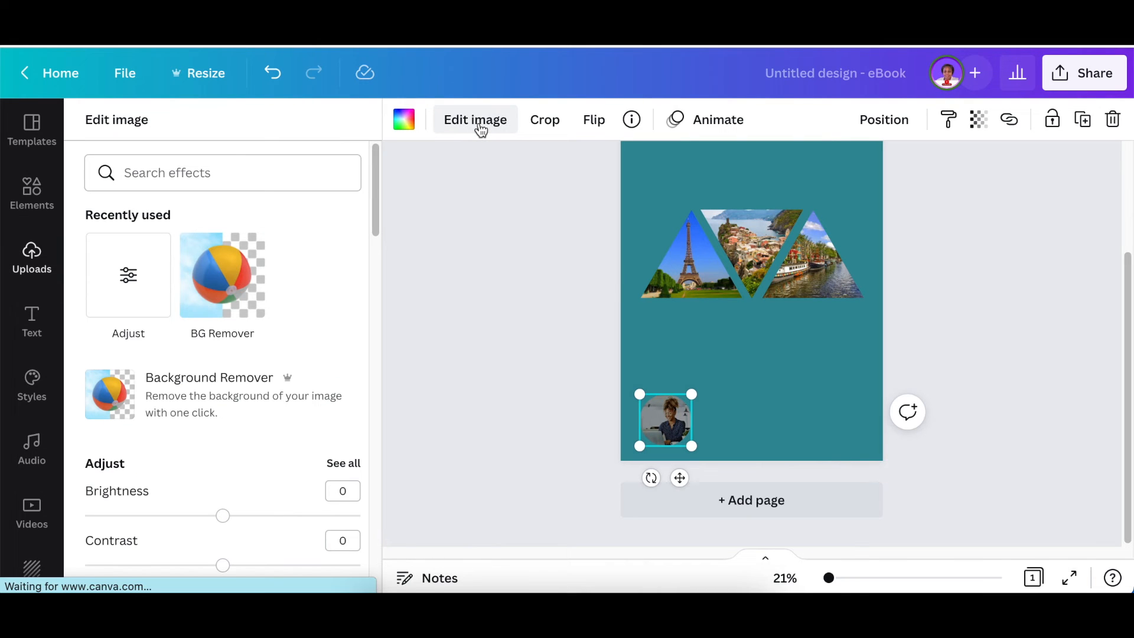
{"action": "scroll", "coordinate": [351, 339], "scroll_direction": "down", "scroll_amount": 2}
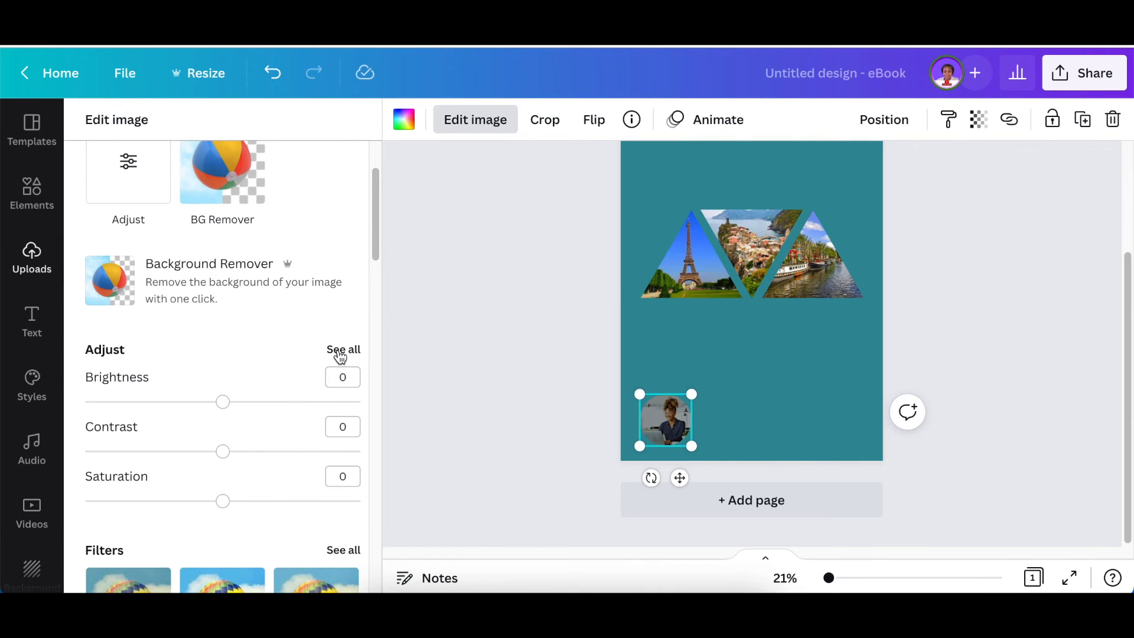
{"action": "left_click", "coordinate": [340, 351]}
{"action": "mouse_move", "coordinate": [224, 203]}
{"action": "left_mouse_down"}
{"action": "mouse_move", "coordinate": [173, 202]}
{"action": "mouse_move", "coordinate": [278, 205]}
{"action": "mouse_move", "coordinate": [221, 210]}
{"action": "left_mouse_up"}
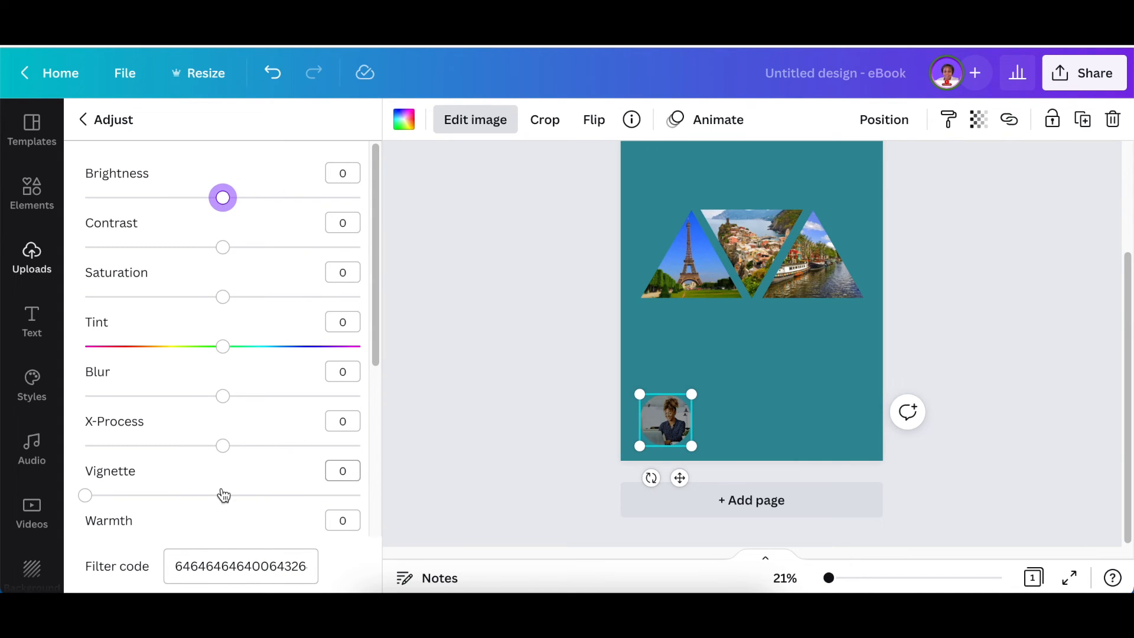
{"action": "left_click", "coordinate": [452, 331]}
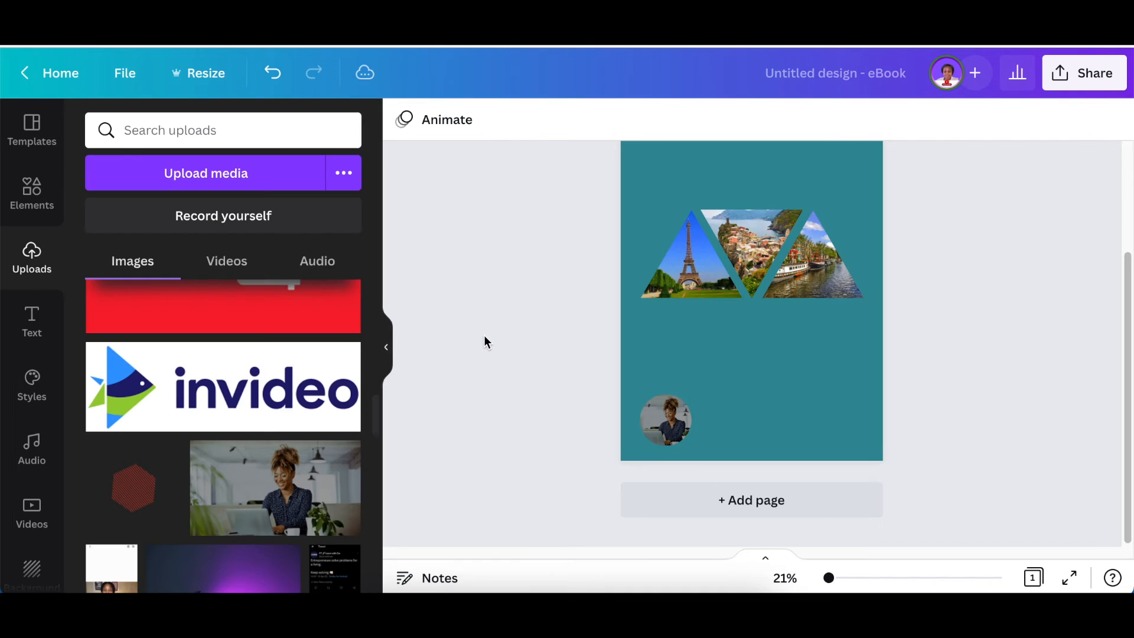
- Add the white League Spartan title "How to travel Europe on a budget" above the triangle photos and enlarge it to roughly their width
{"action": "scroll", "coordinate": [484, 335], "scroll_direction": "up", "scroll_amount": 2}
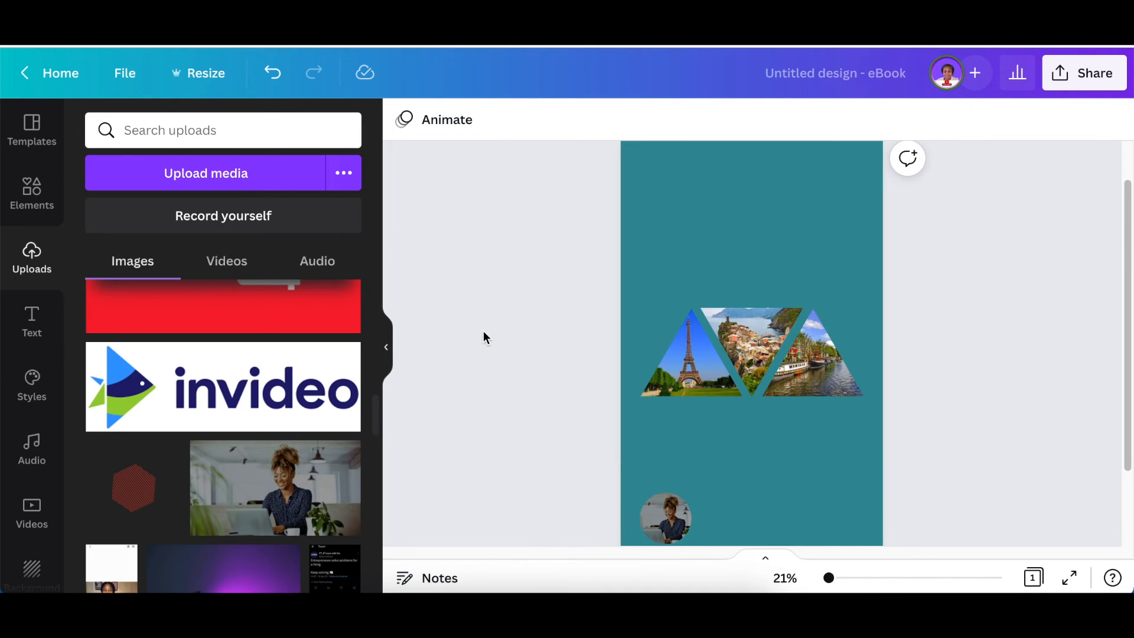
{"action": "scroll", "coordinate": [481, 292], "scroll_direction": "up", "scroll_amount": 1}
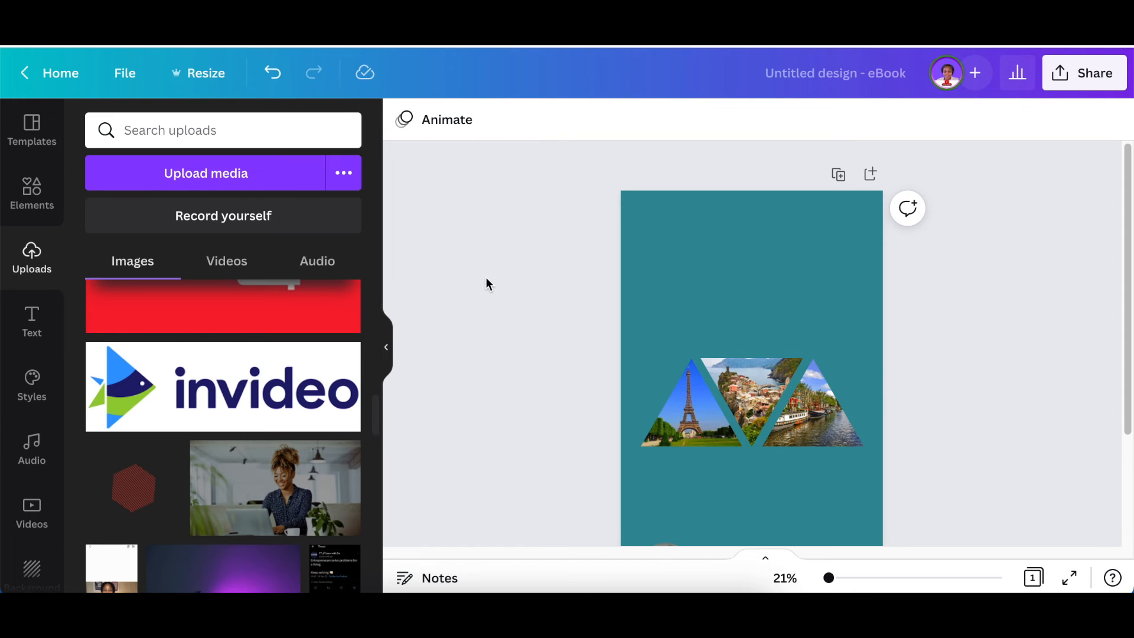
{"action": "left_click", "coordinate": [747, 367]}
{"action": "left_click_drag", "start_coordinate": [731, 358], "coordinate": [556, 295]}
{"action": "left_click_drag", "start_coordinate": [681, 431], "coordinate": [755, 294]}
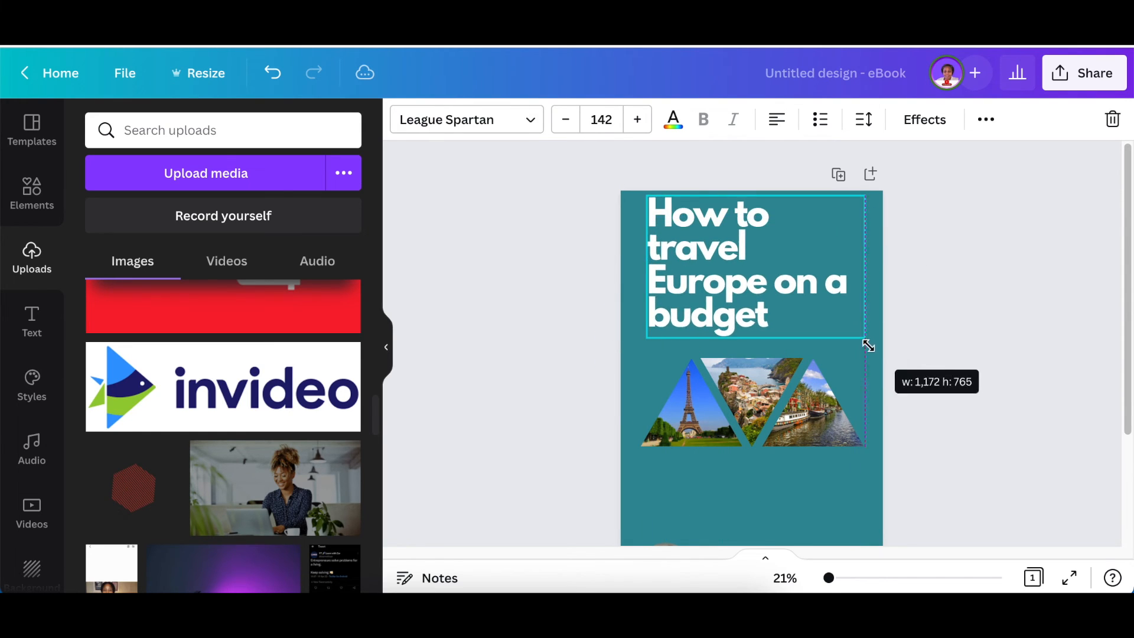
{"action": "left_click_drag", "start_coordinate": [868, 342], "coordinate": [881, 352]}
- Enlarge the three triangle photos together to nearly the page's width, shift them down, and nudge the title slightly lower
{"action": "left_click", "coordinate": [670, 449]}
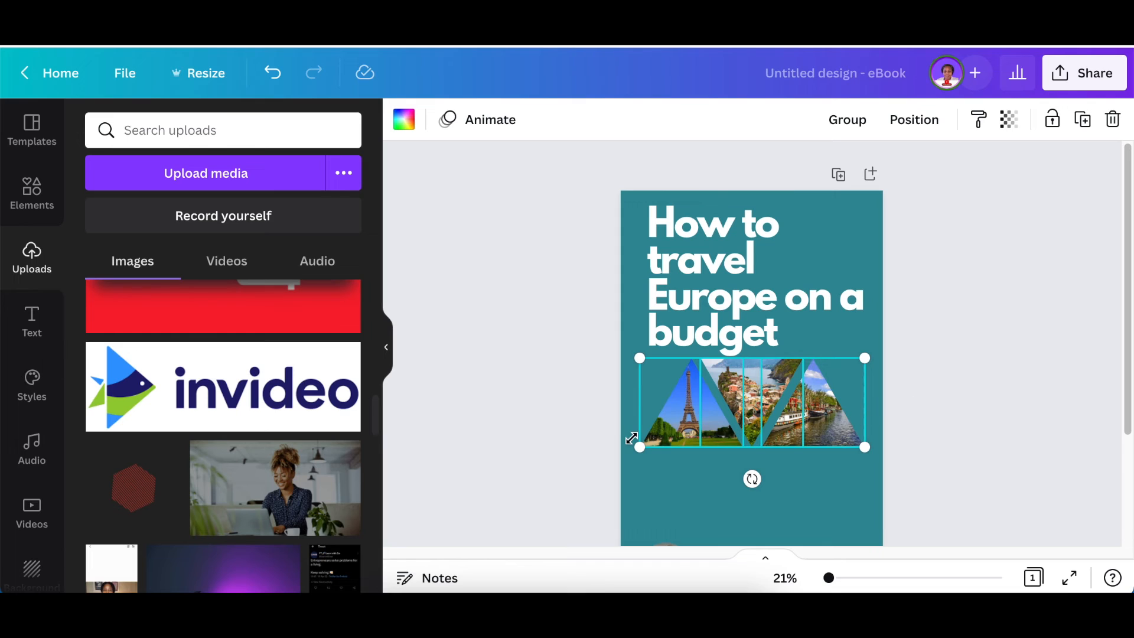
{"action": "mouse_move", "coordinate": [634, 455]}
{"action": "left_mouse_down"}
{"action": "mouse_move", "coordinate": [627, 461]}
{"action": "mouse_move", "coordinate": [628, 452]}
{"action": "left_mouse_up"}
{"action": "left_click_drag", "start_coordinate": [724, 432], "coordinate": [726, 455]}
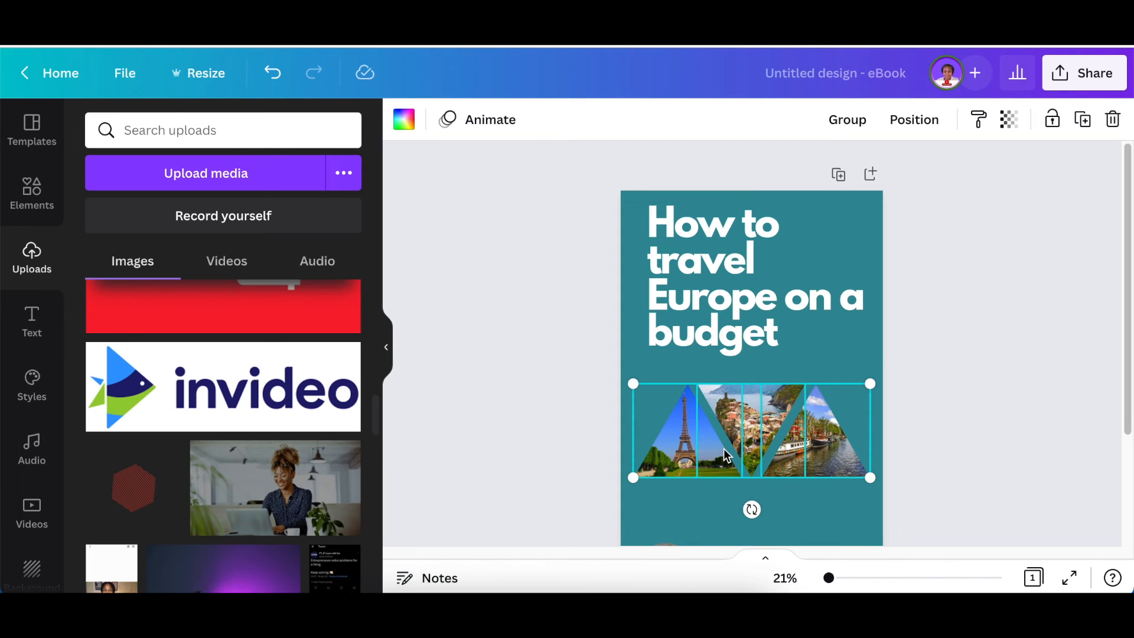
{"action": "left_click_drag", "start_coordinate": [695, 305], "coordinate": [692, 317]}
- Enlarge the circular photo and add a white League Spartan byline with the author's name beside it at size 48.5
{"action": "scroll", "coordinate": [679, 413], "scroll_direction": "down", "scroll_amount": 3}
{"action": "left_click", "coordinate": [677, 417]}
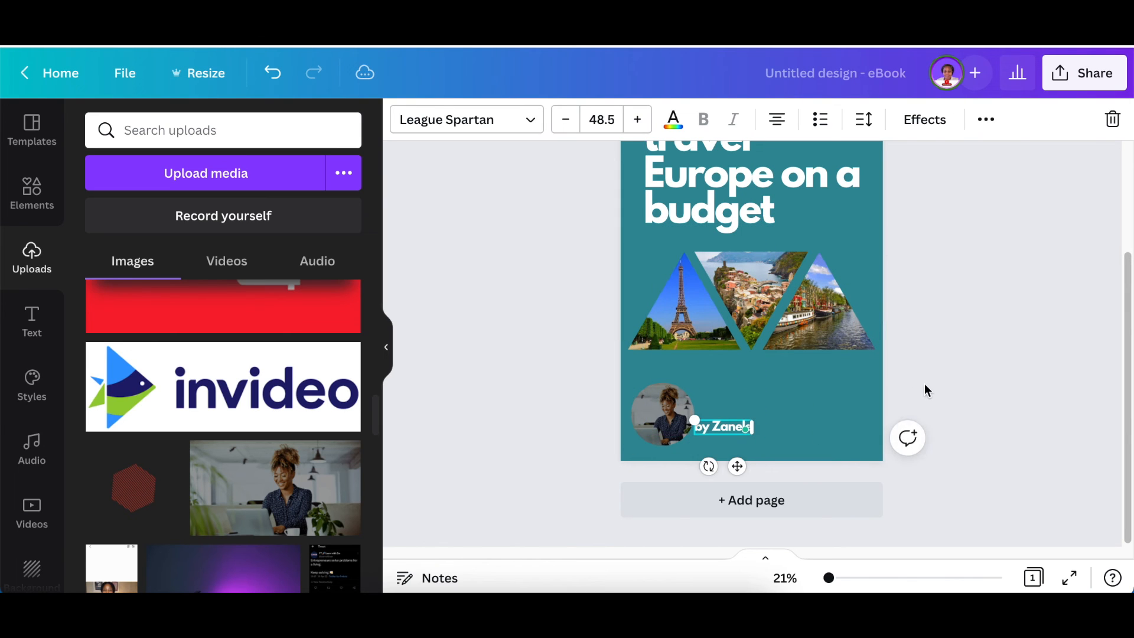
{"action": "left_click", "coordinate": [930, 384]}
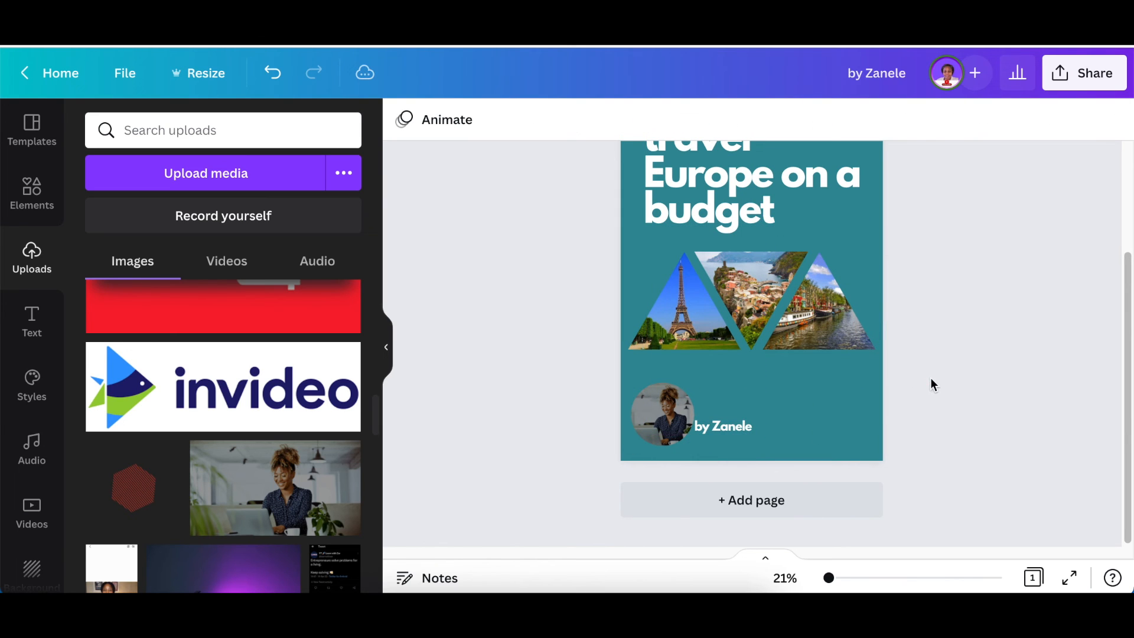
{"action": "scroll", "coordinate": [933, 366], "scroll_direction": "up", "scroll_amount": 2}
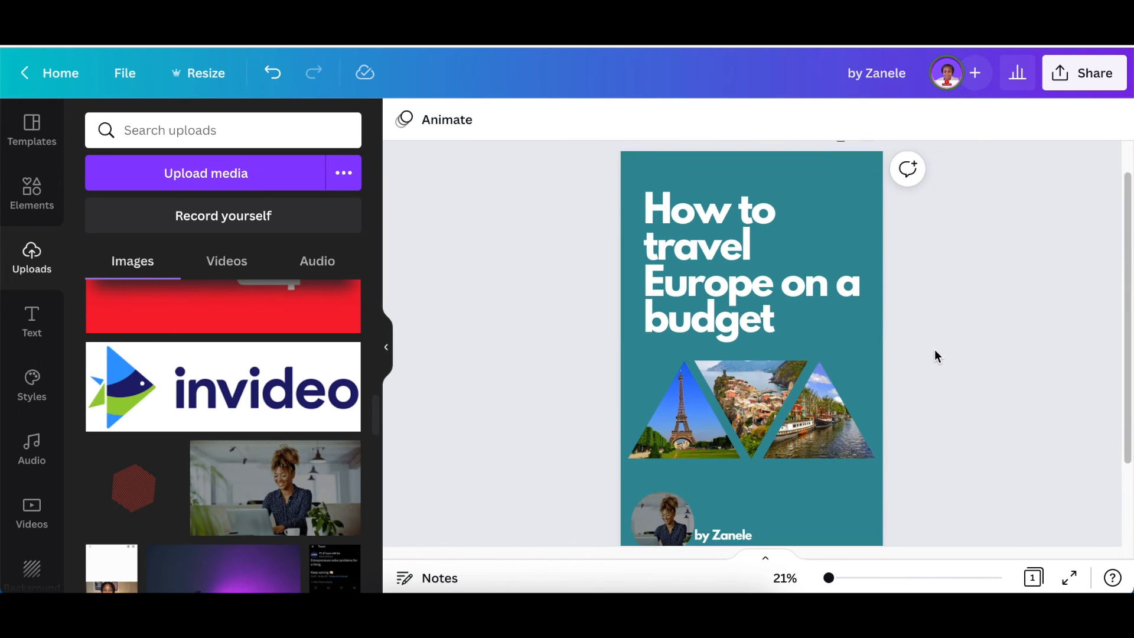
{"action": "scroll", "coordinate": [935, 342], "scroll_direction": "down", "scroll_amount": 1}
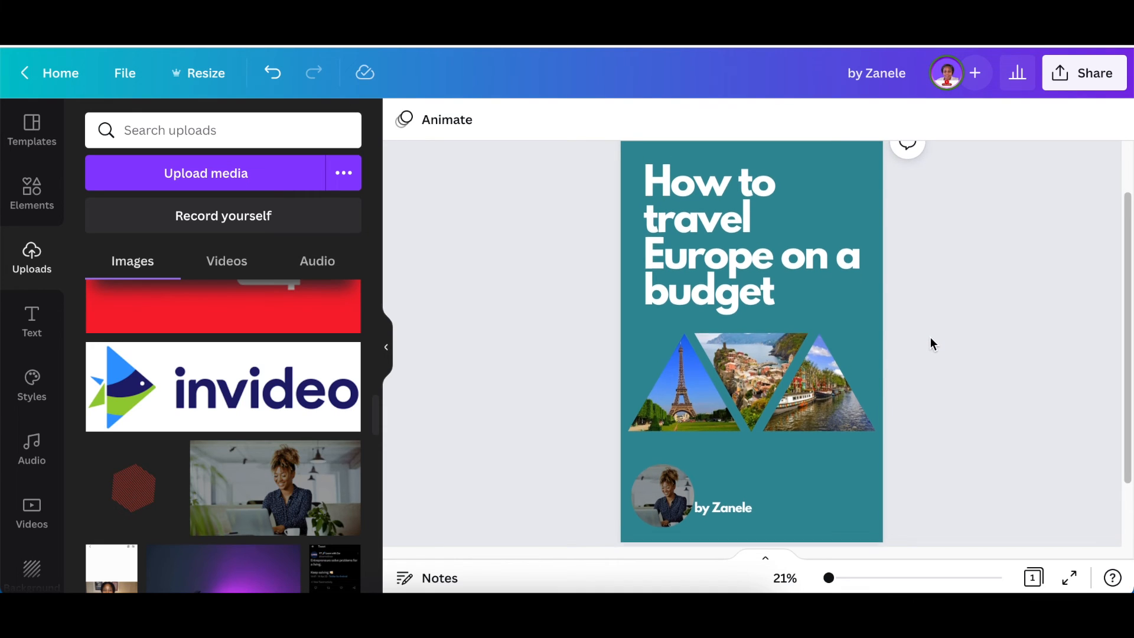
{"action": "scroll", "coordinate": [930, 336], "scroll_direction": "up", "scroll_amount": 1}
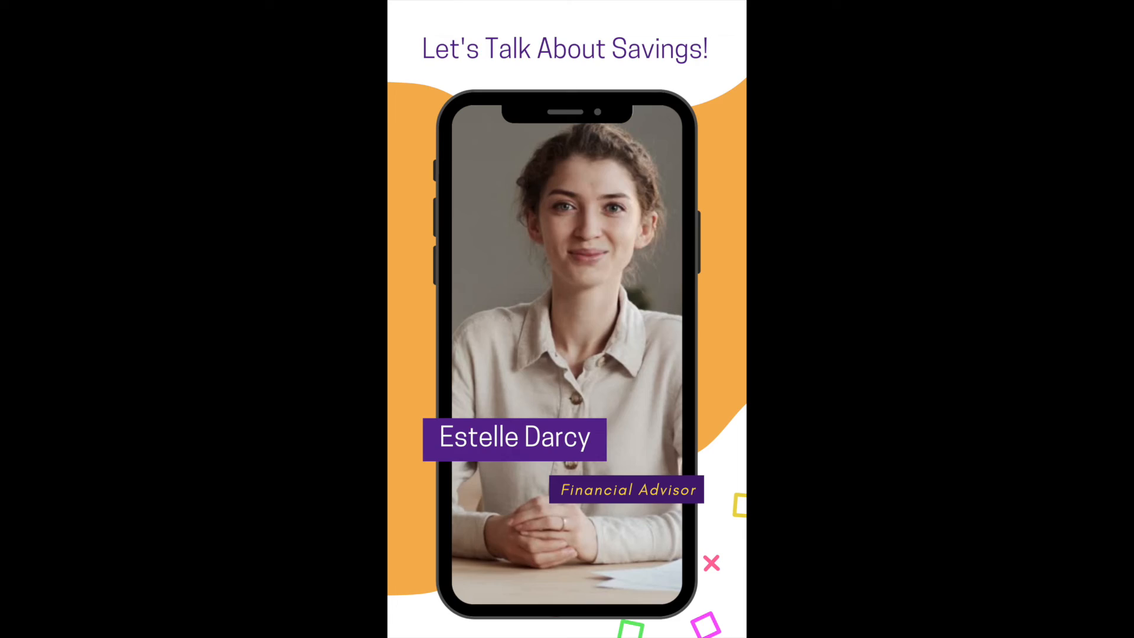